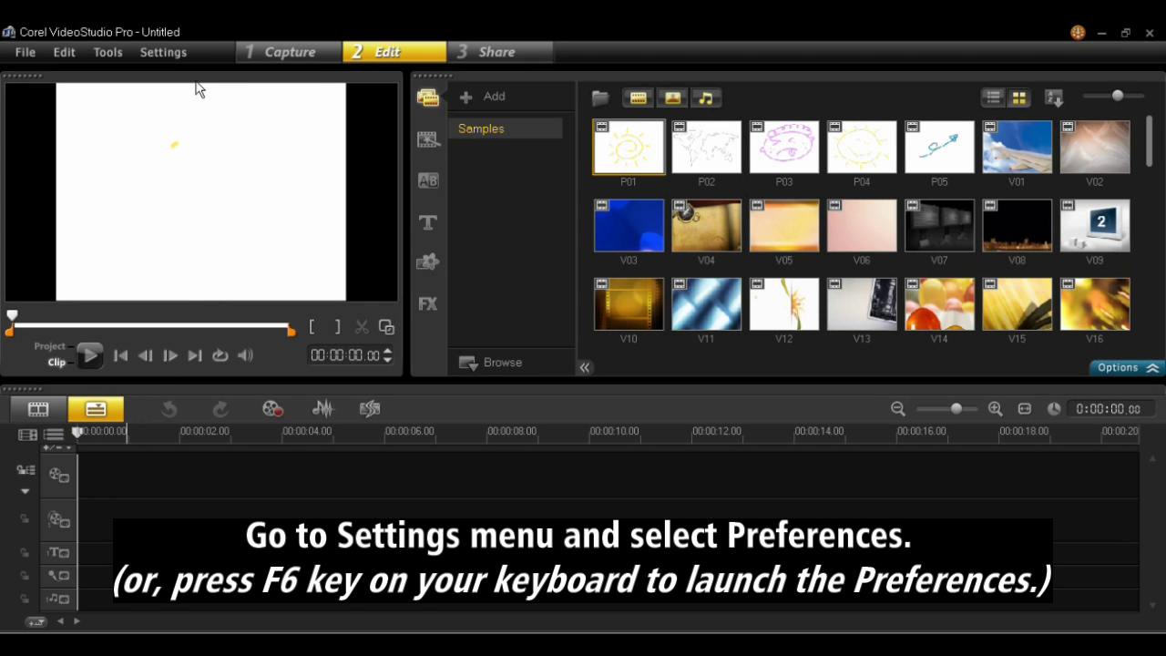
# In Preferences' Edit settings, set the default photo/color duration to 8 seconds.
pyautogui.click(165, 53)
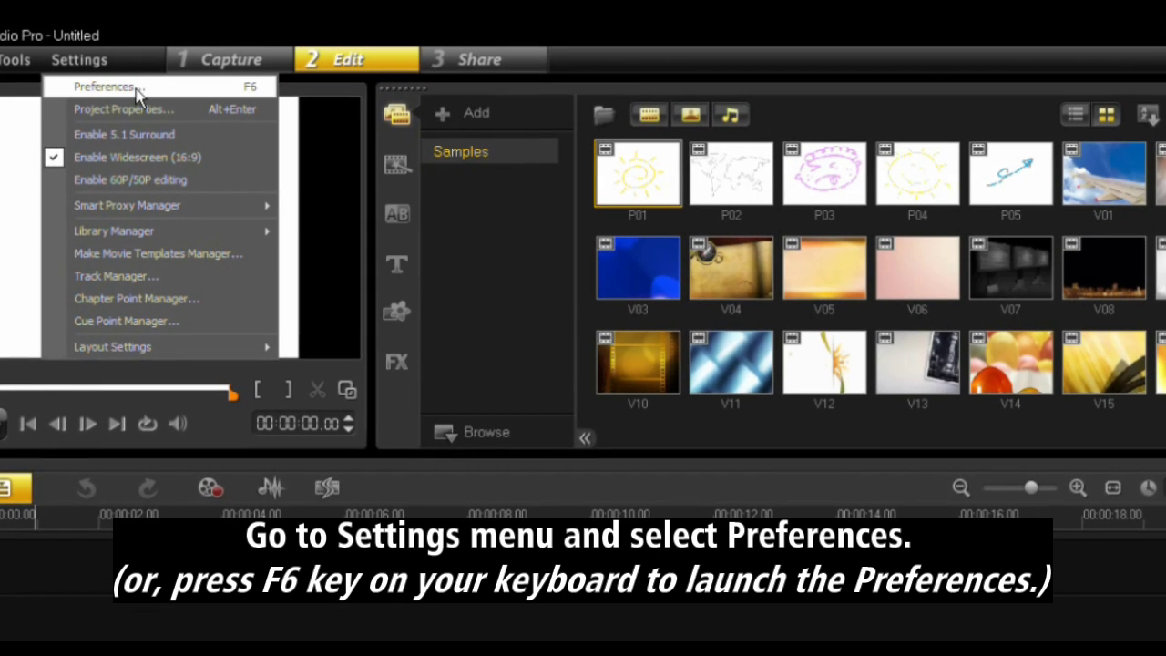
pyautogui.click(143, 91)
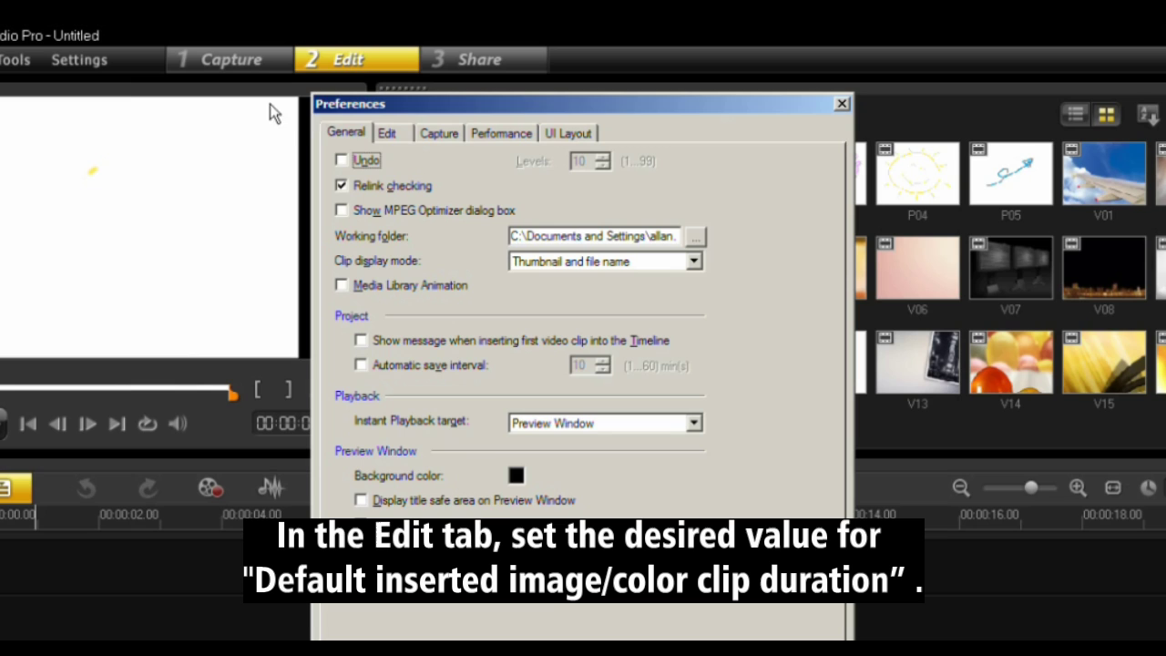
pyautogui.click(408, 141)
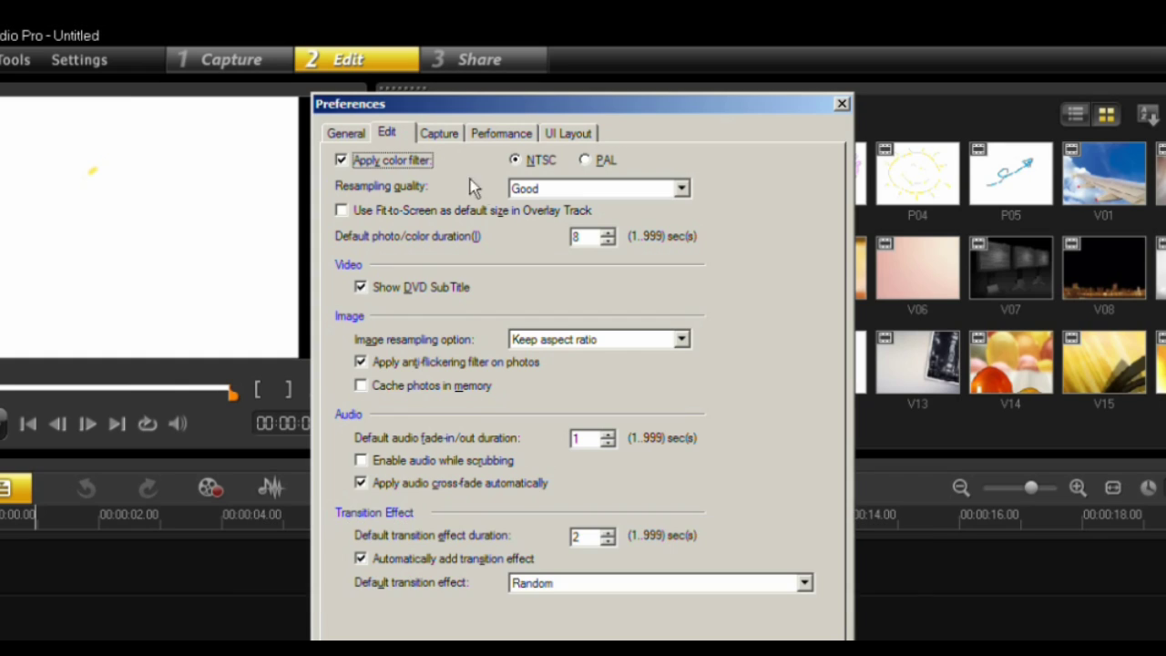
pyautogui.click(593, 238)
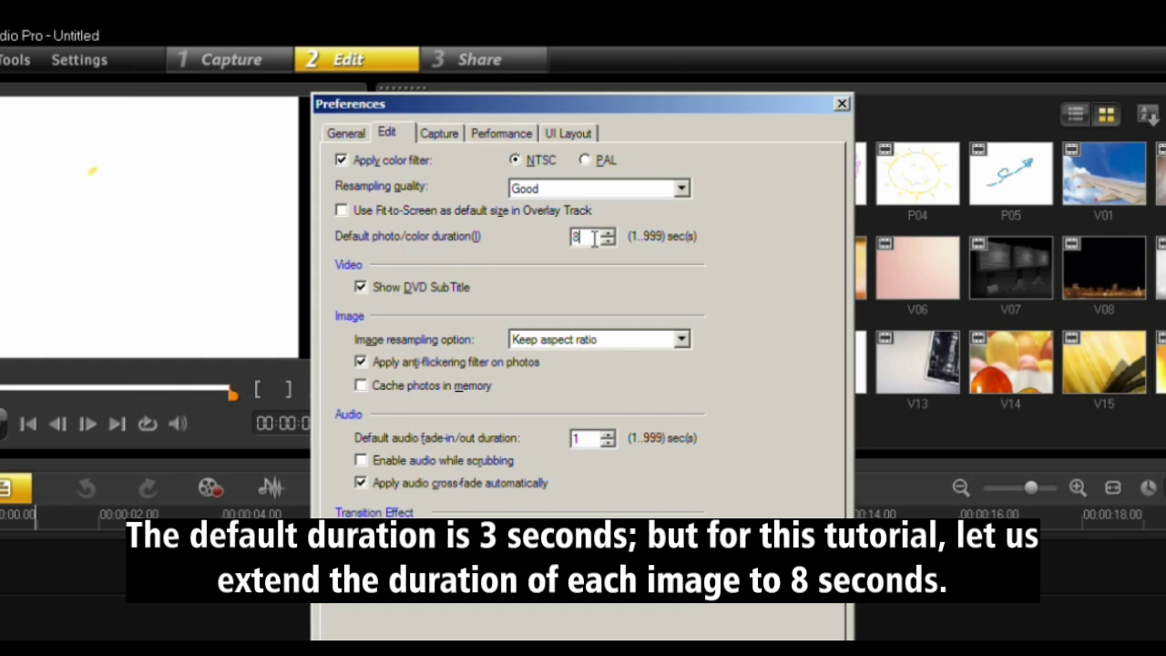
pyautogui.doubleClick(593, 238)
pyautogui.write('8')
pyautogui.doubleClick(592, 238)
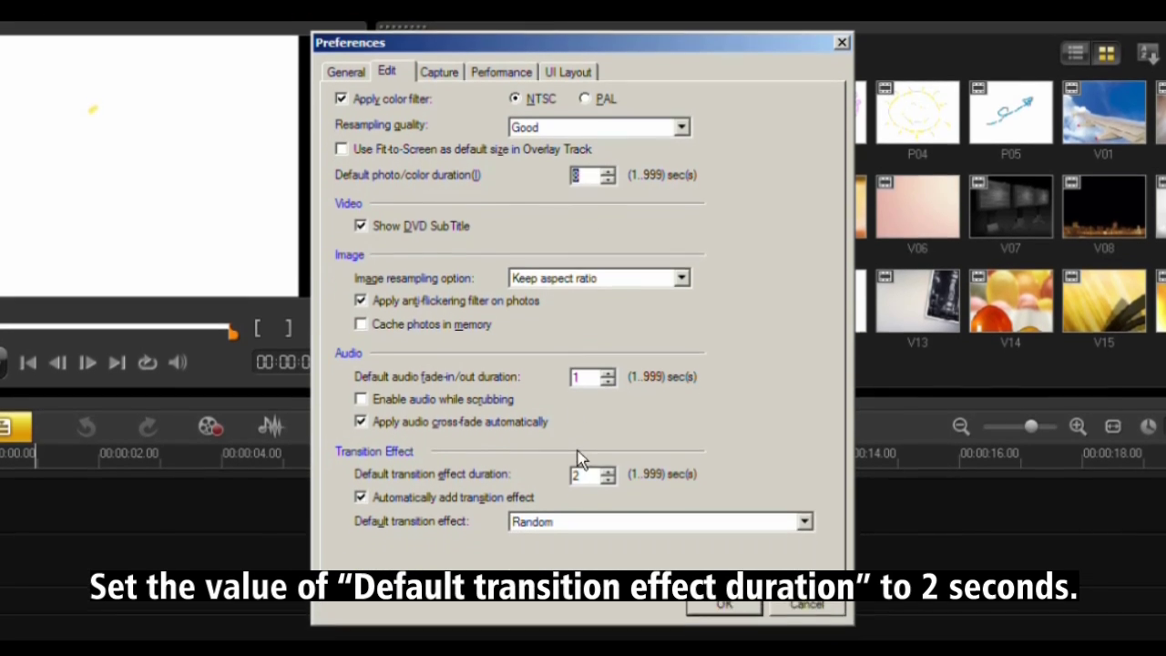
# Set 2-second default transitions, auto-added with the Random effect, and apply the preferences.
pyautogui.doubleClick(582, 536)
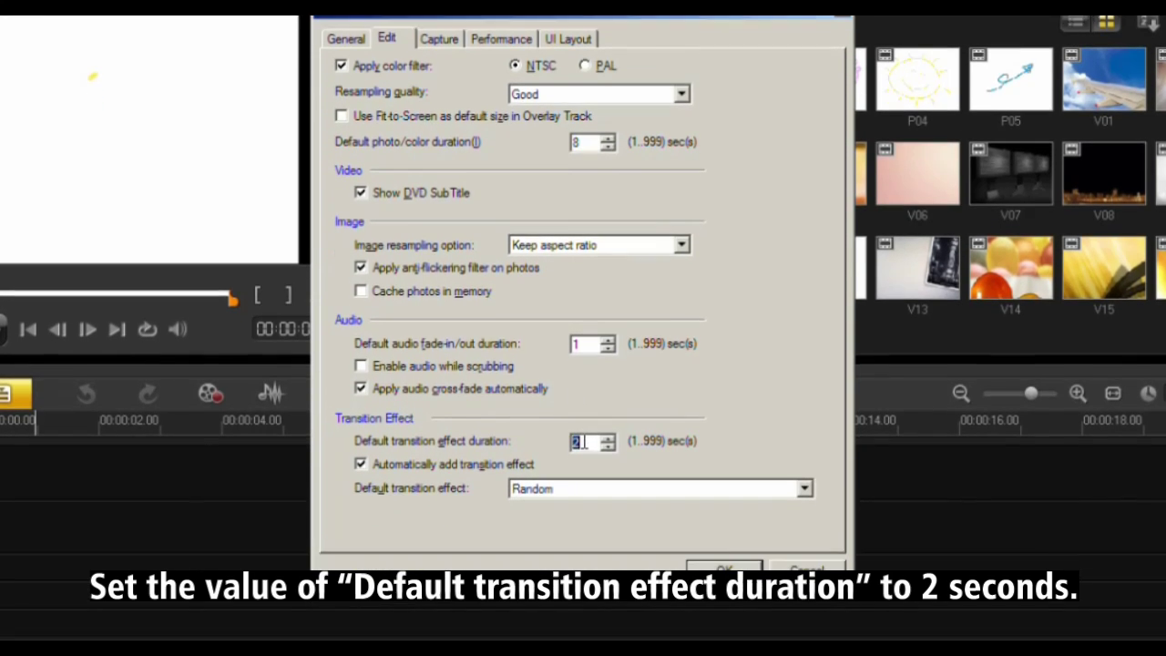
pyautogui.write('2')
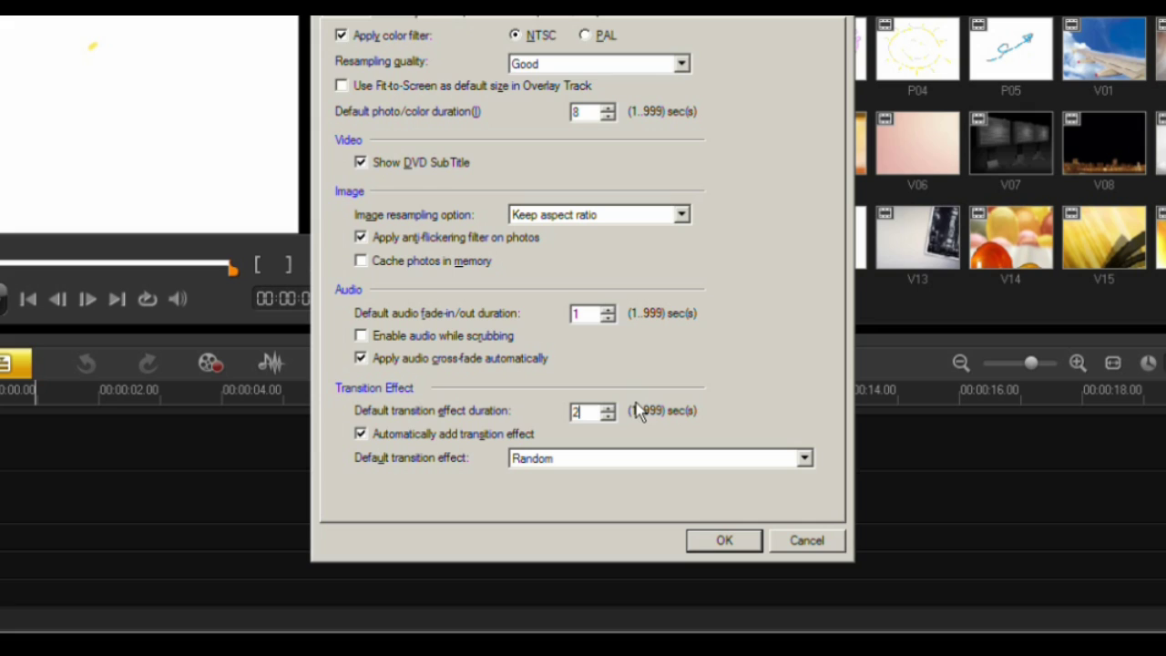
pyautogui.doubleClick(370, 436)
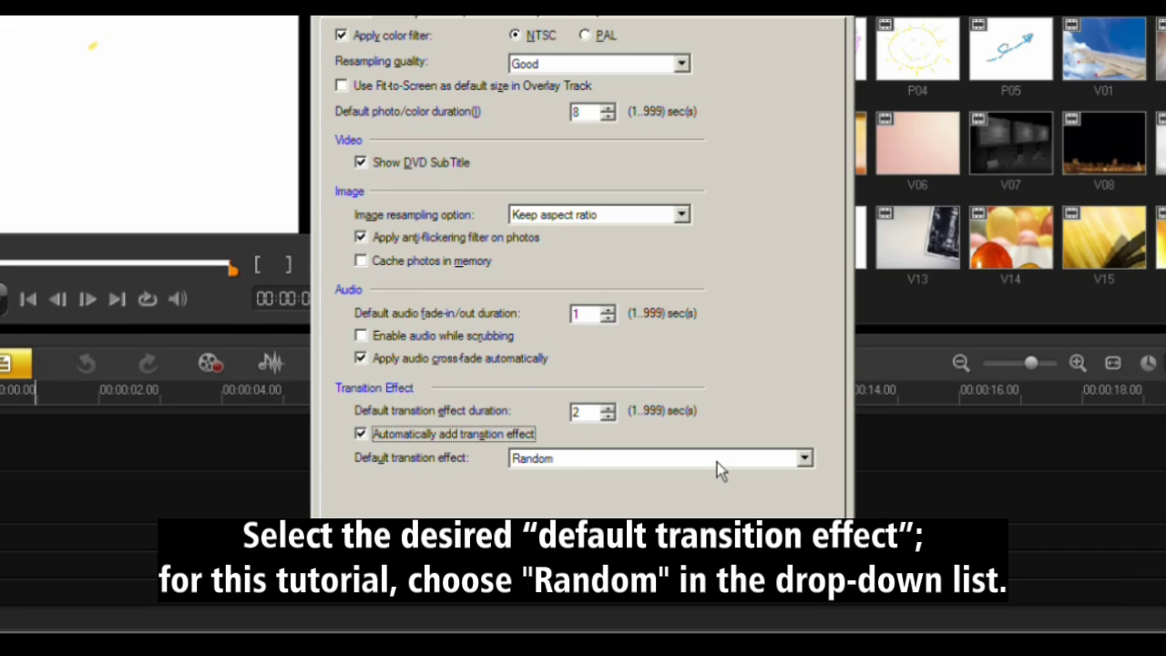
pyautogui.click(716, 462)
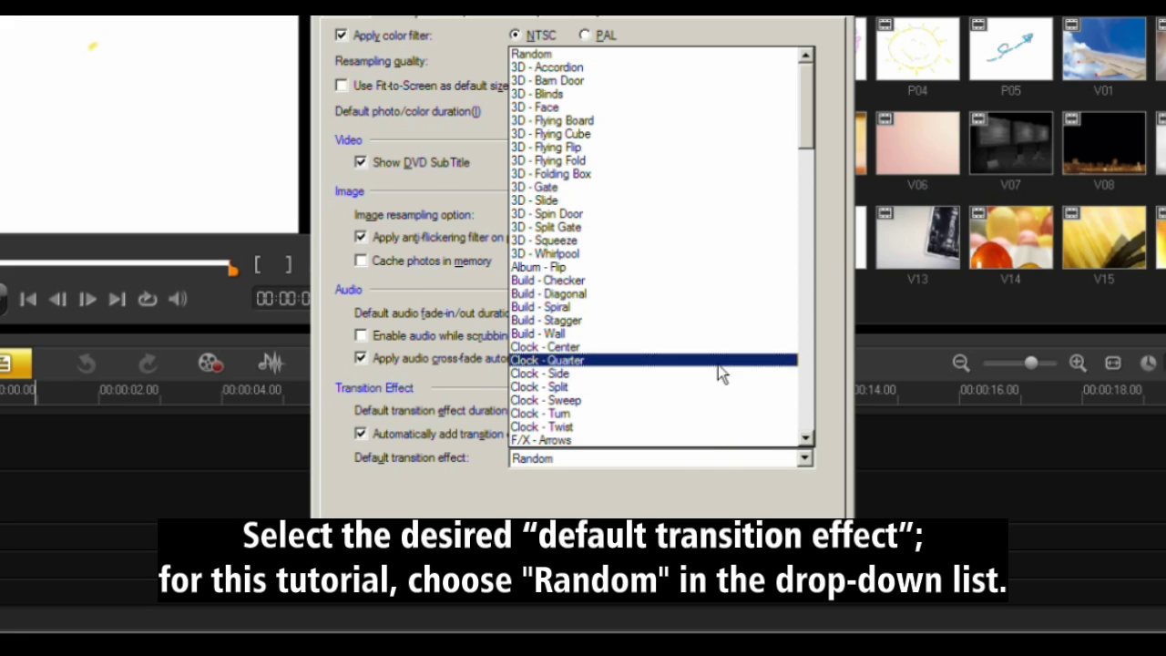
pyautogui.click(713, 55)
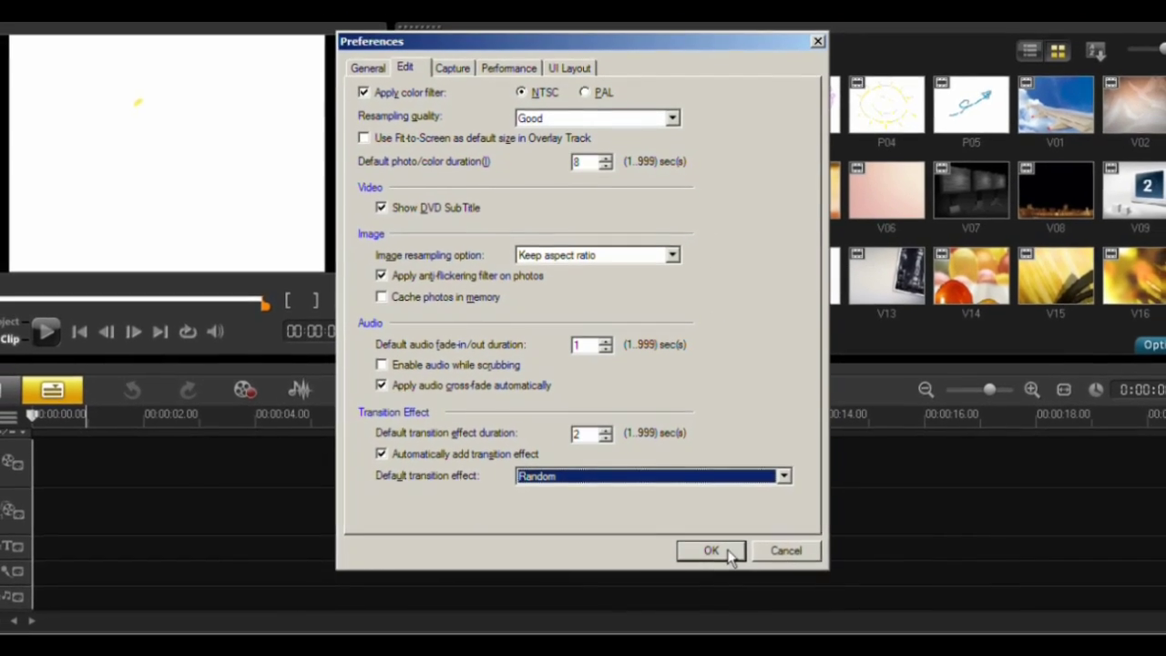
pyautogui.click(711, 551)
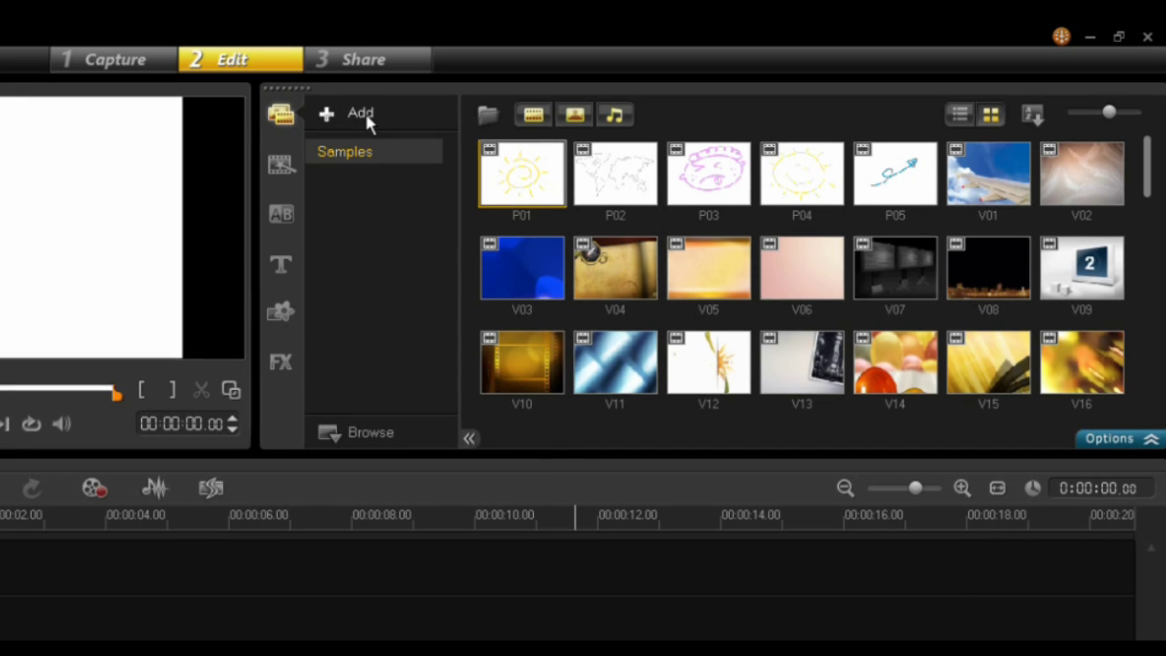
# Add a Media Library folder named 'Slideshow'.
pyautogui.click(366, 113)
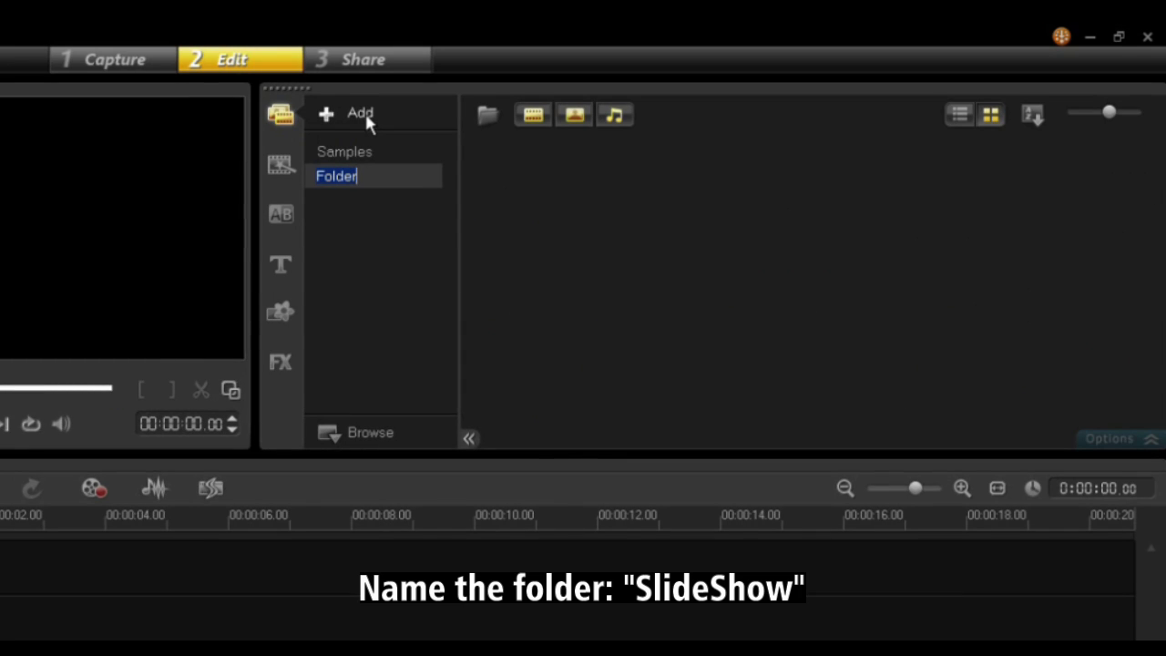
pyautogui.write('Slideshow')
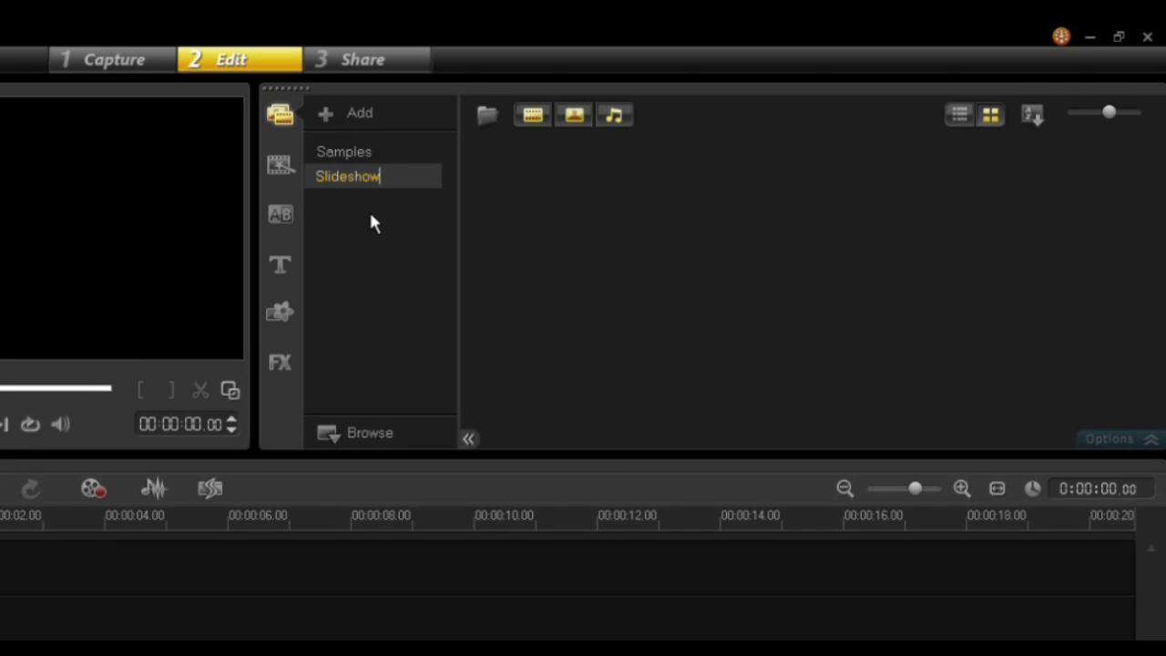
pyautogui.press('Return')
# Import all jpg images (001.jpg–100.jpg) from Desktop > SlideShow into the library.
pyautogui.click(488, 116)
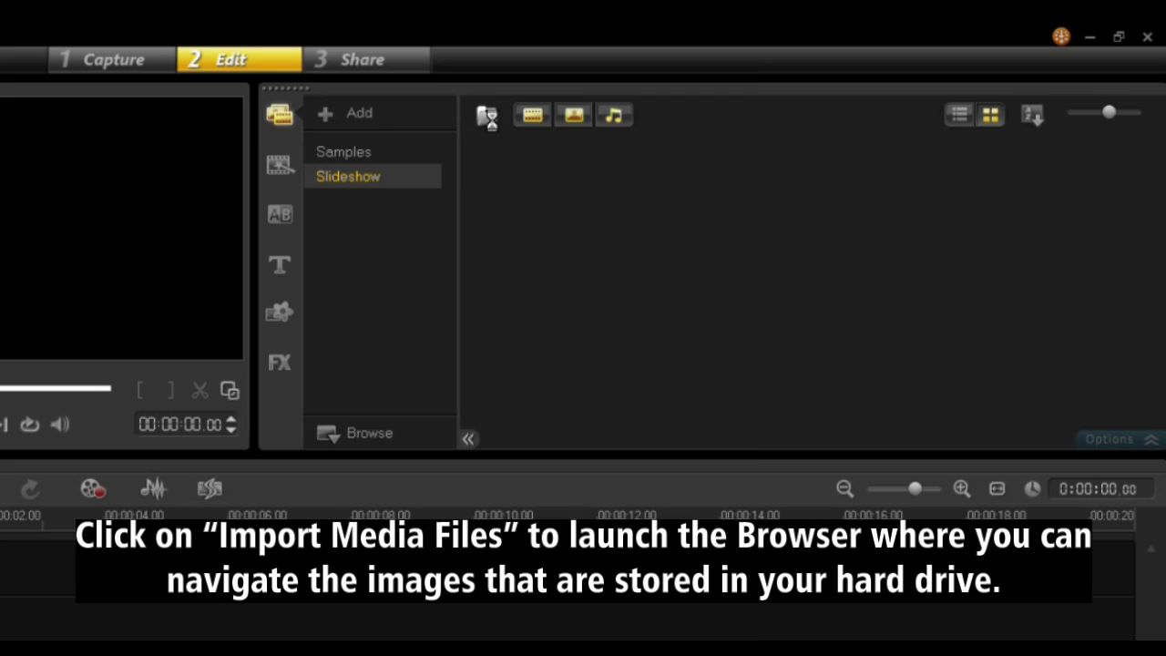
pyautogui.click(232, 230)
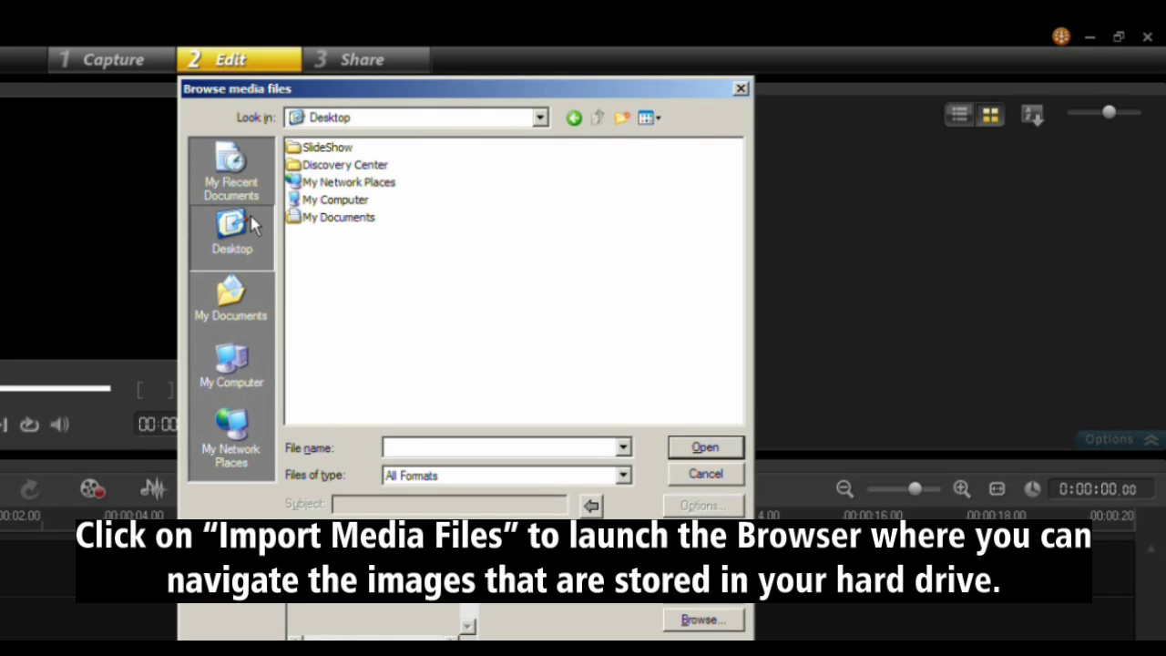
pyautogui.doubleClick(326, 149)
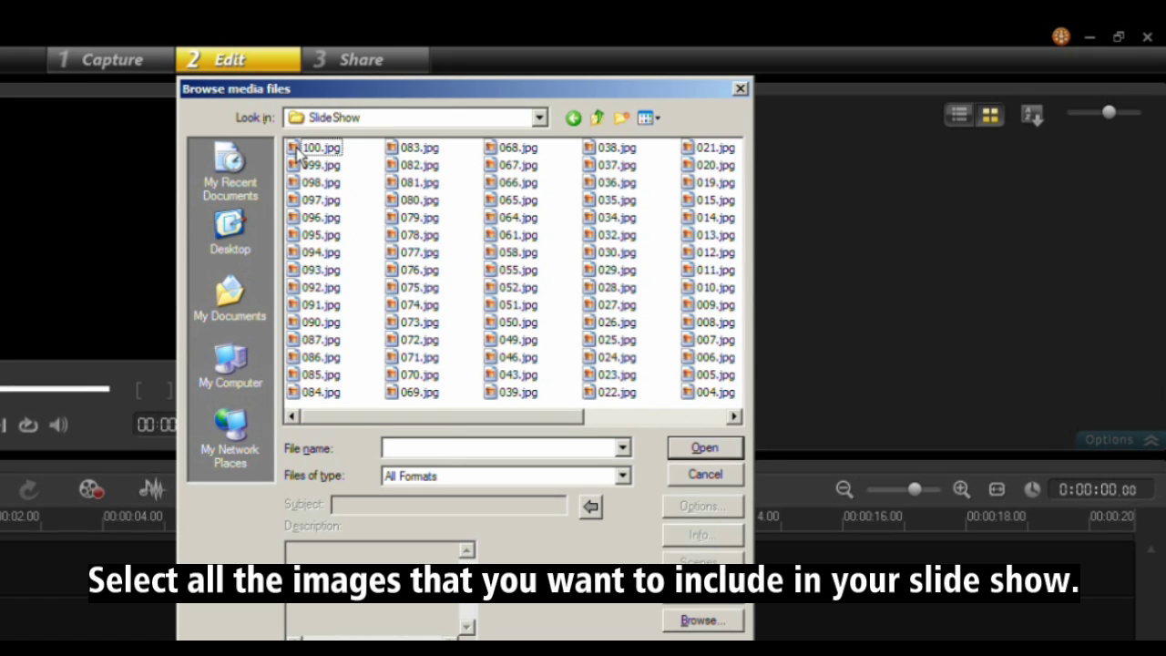
pyautogui.moveTo(533, 411); pyautogui.dragTo(697, 416)
pyautogui.hotkey('shift', 'Down')
pyautogui.hotkey('shift', 'Down')
pyautogui.hotkey('shift', 'Down')
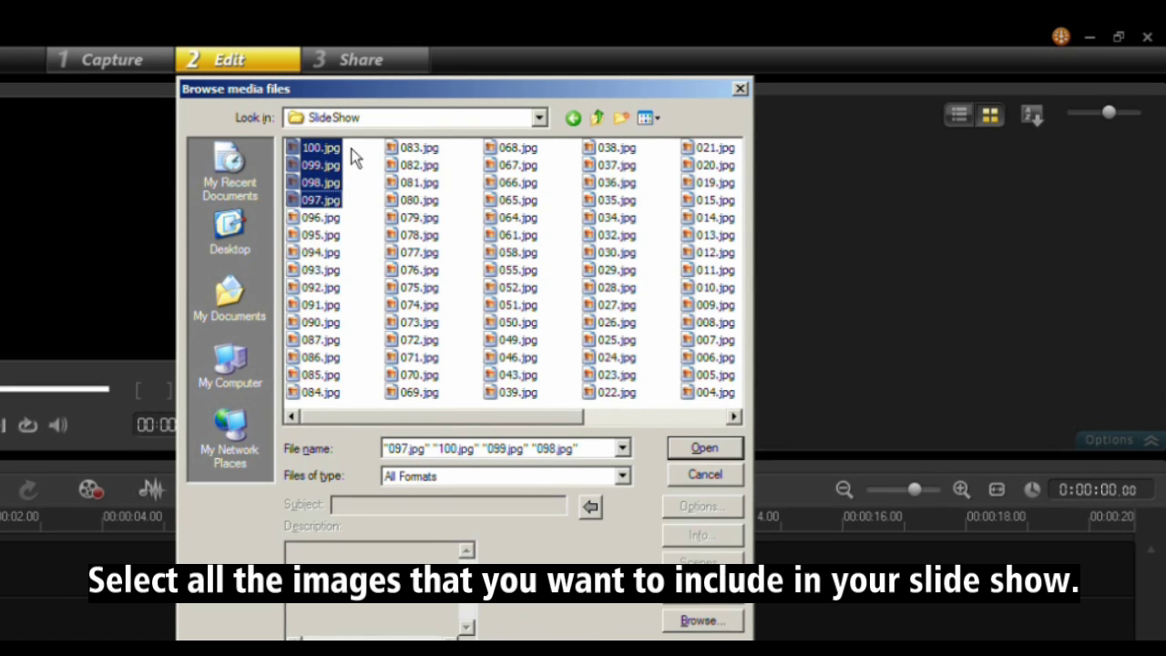
pyautogui.hotkey('shift', 'End')
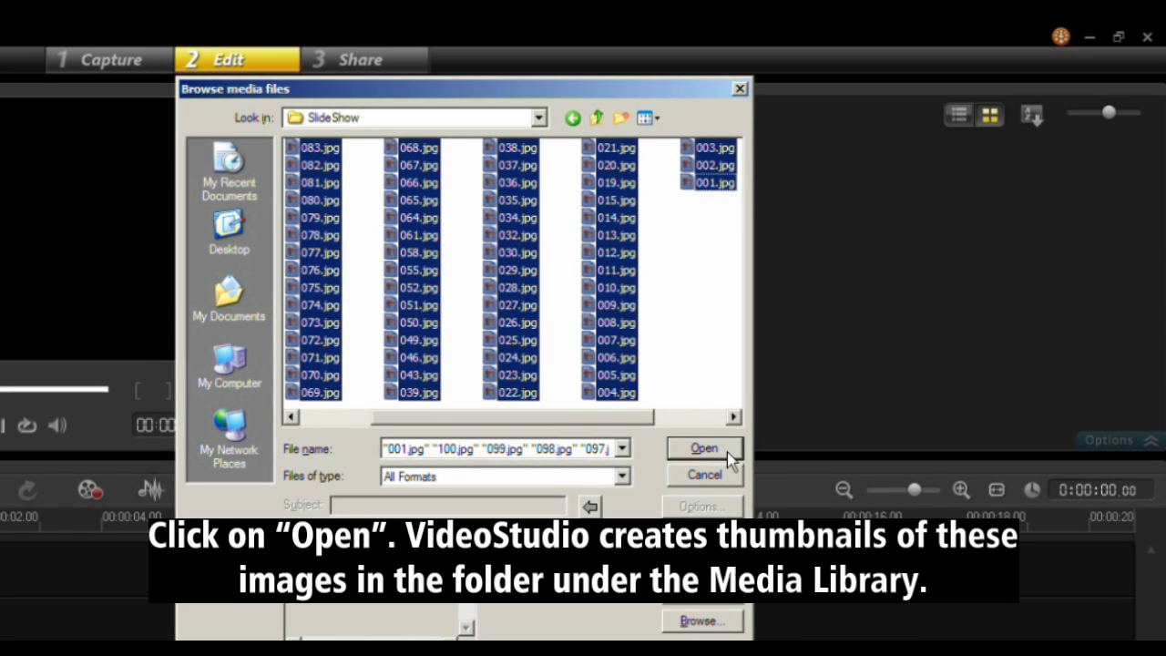
pyautogui.click(704, 448)
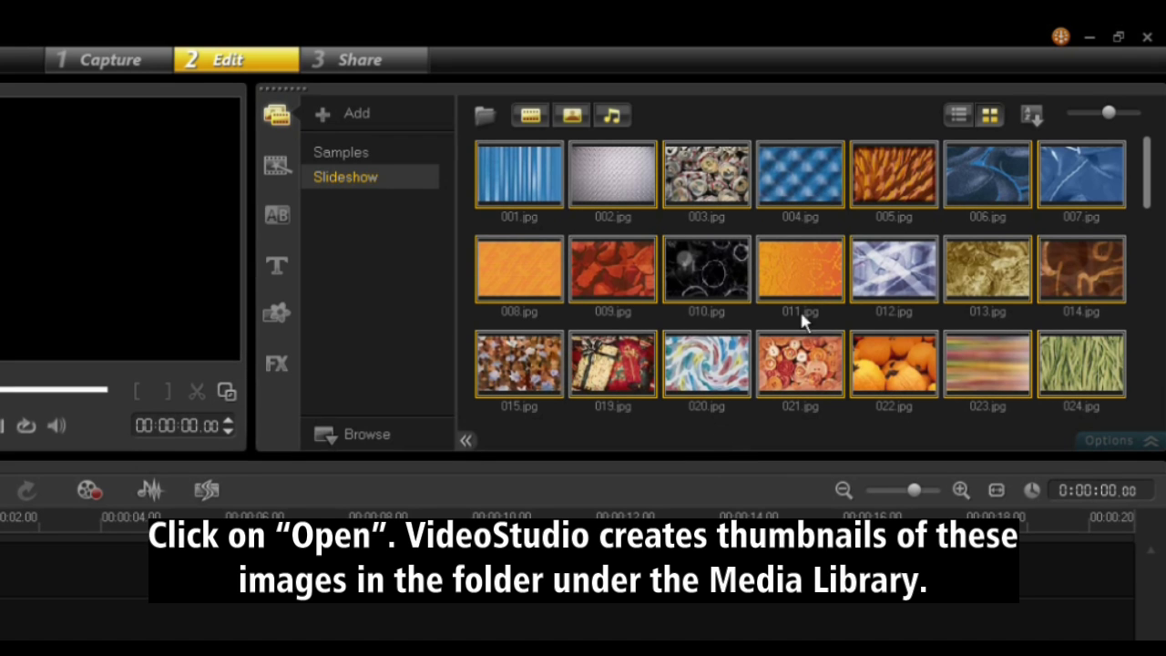
# Shrink the library thumbnail size to show more of the imported photos.
pyautogui.moveTo(1149, 151); pyautogui.dragTo(1147, 391)
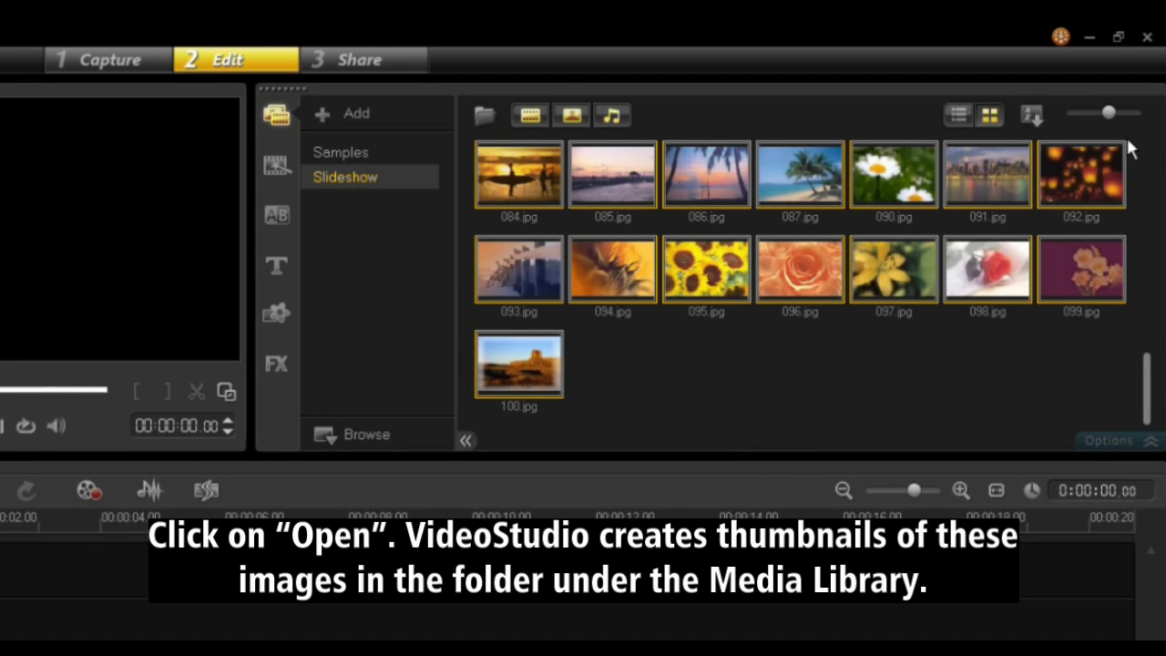
pyautogui.moveTo(1109, 113); pyautogui.dragTo(1063, 115)
pyautogui.moveTo(1143, 195); pyautogui.dragTo(1141, 320)
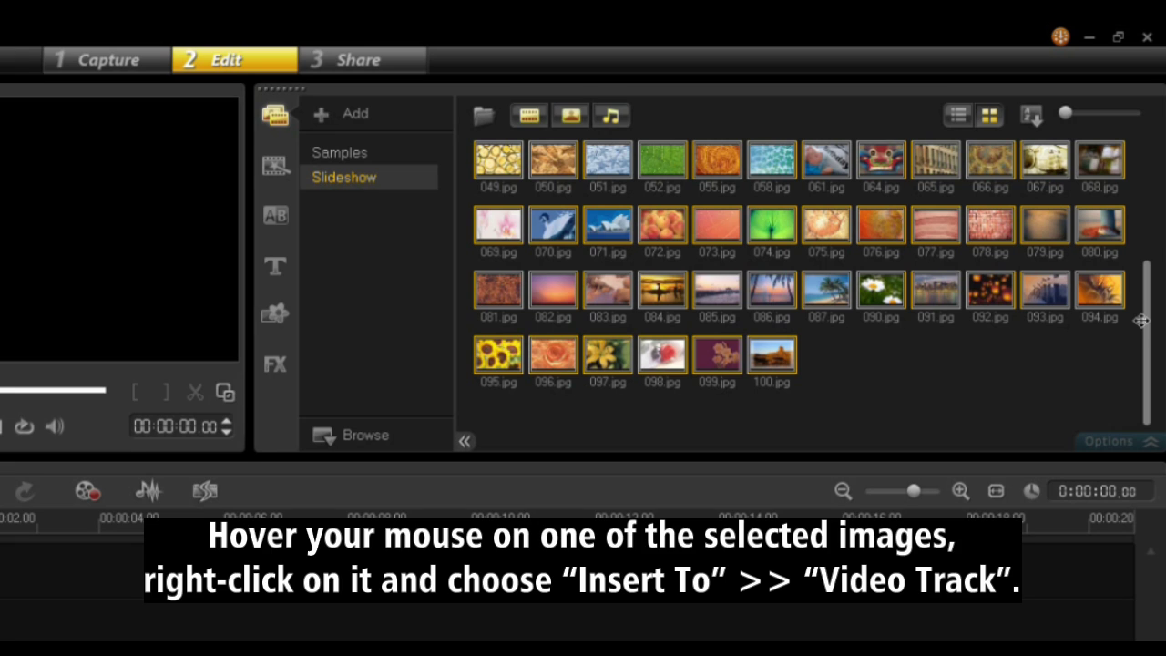
# Insert the selected Slideshow photos onto the video track via Insert To > Video Track.
pyautogui.rightClick(890, 230)
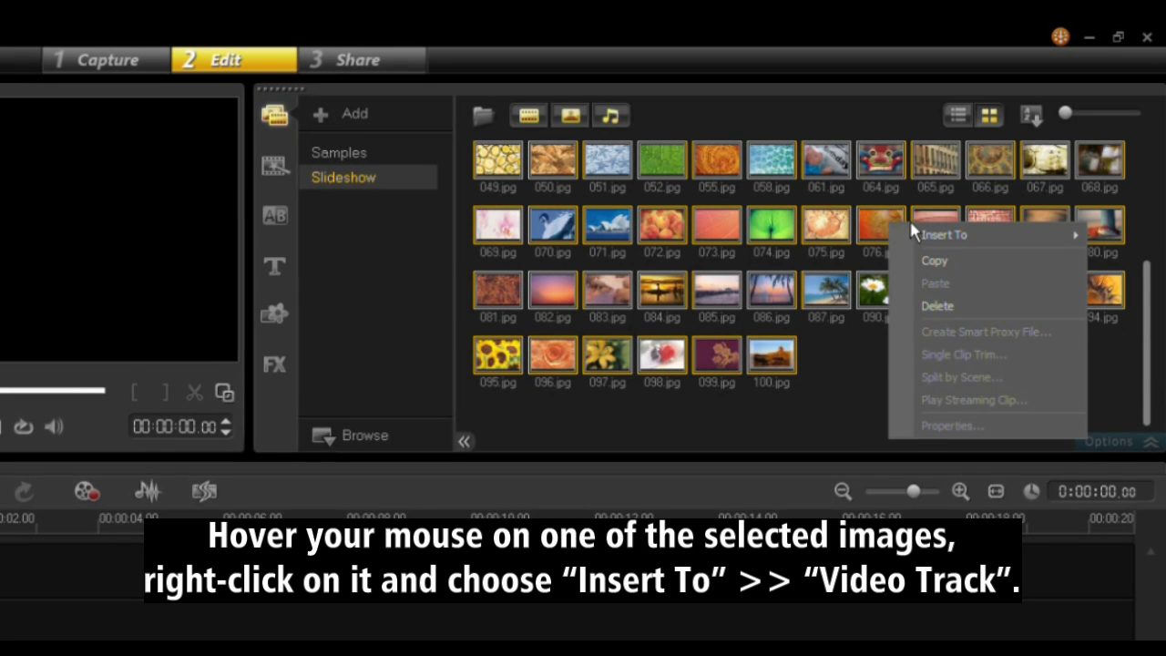
pyautogui.moveTo(931, 236)
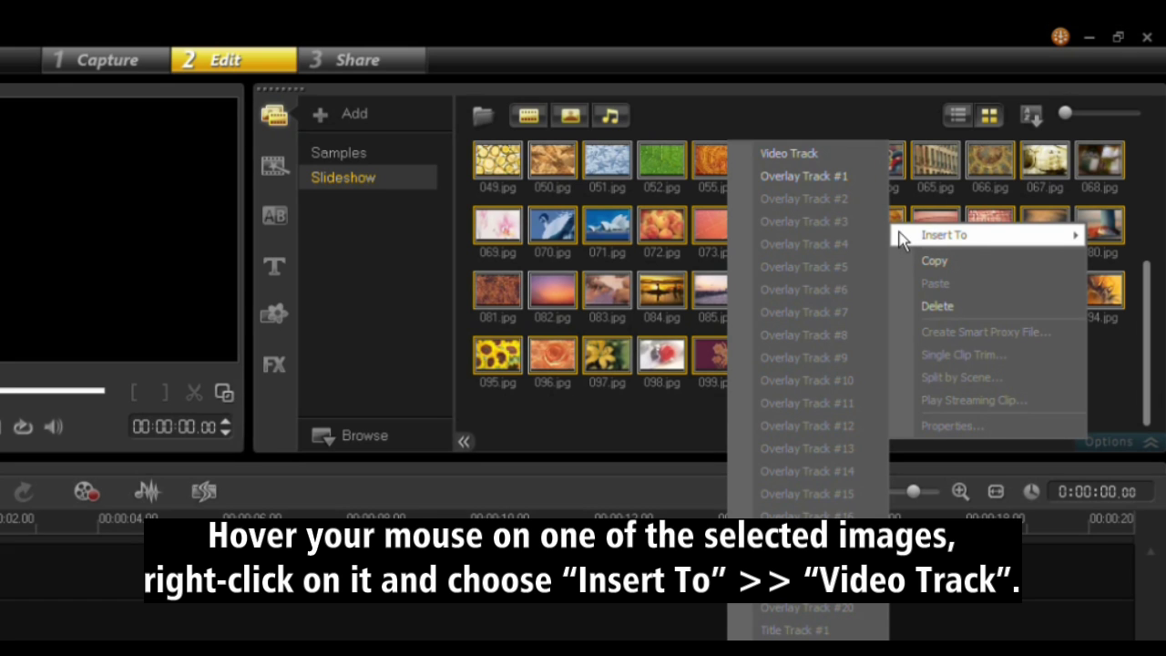
pyautogui.click(858, 157)
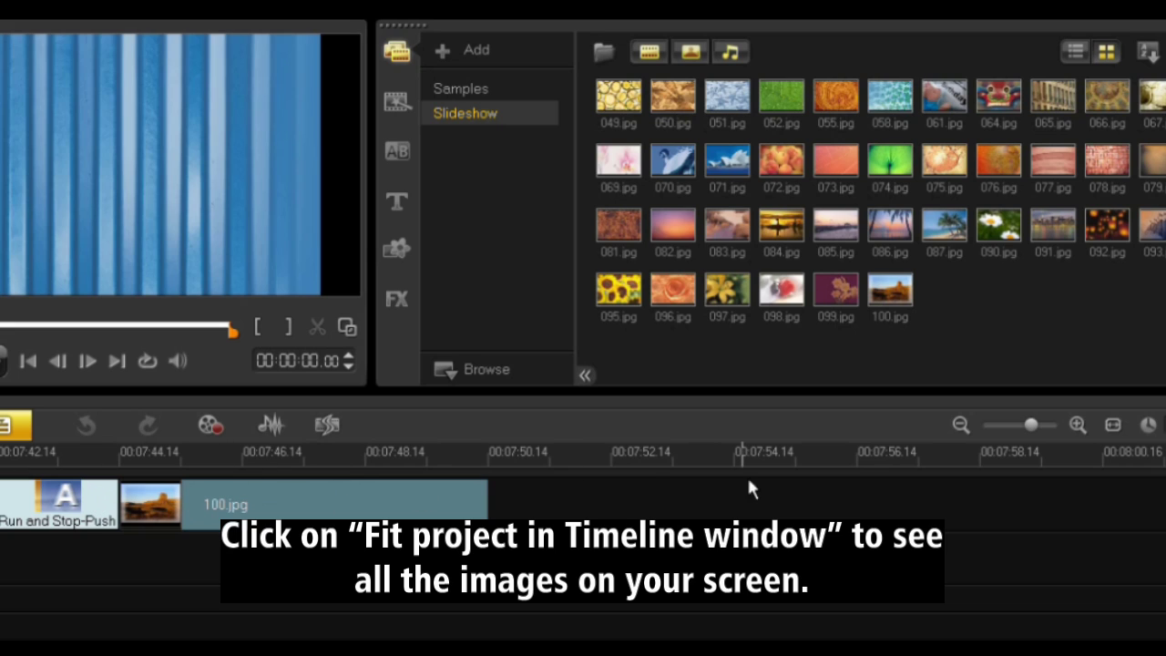
# Preview the transition after the first photo in Storyboard view, then switch to Timeline view.
pyautogui.click(1114, 428)
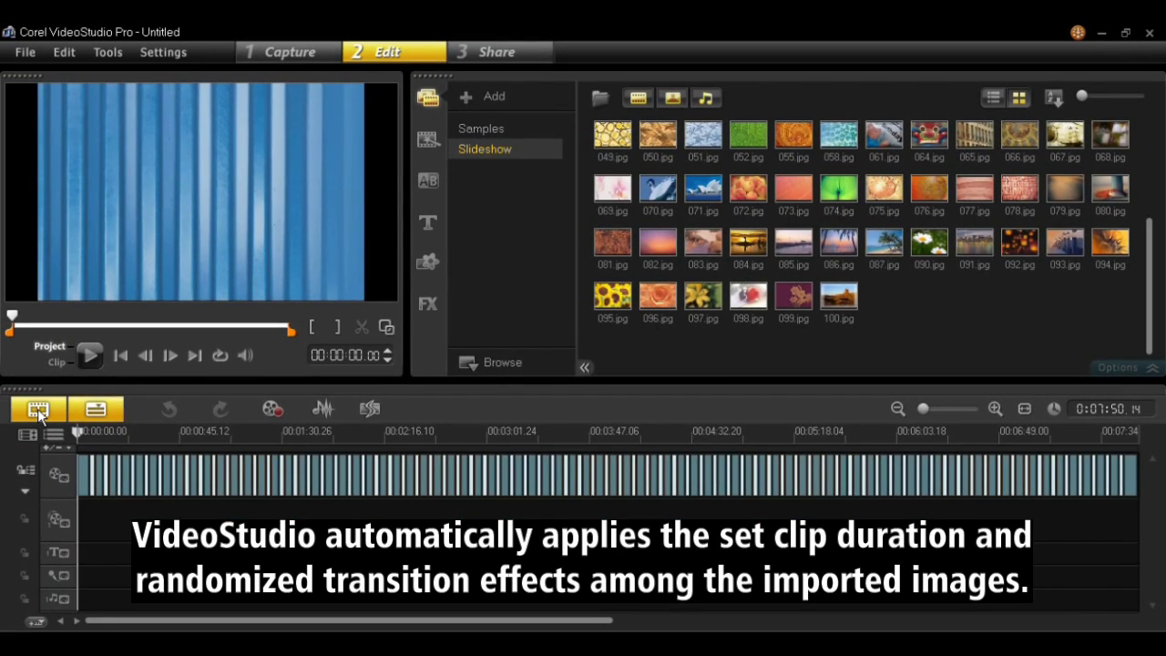
pyautogui.click(37, 408)
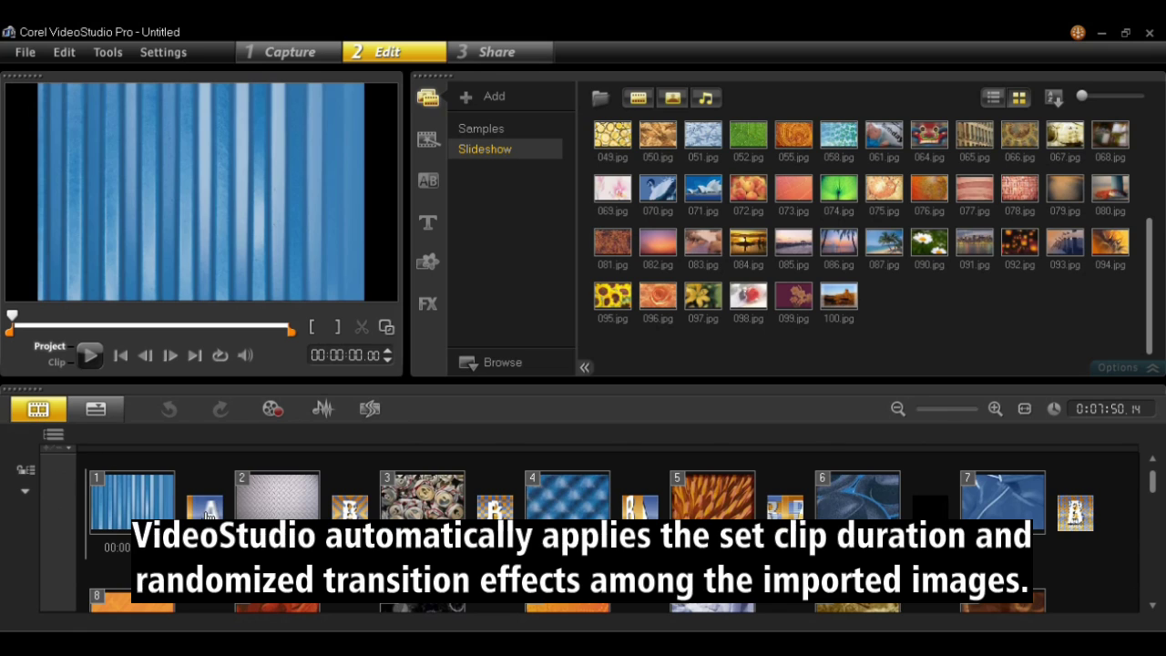
pyautogui.click(147, 496)
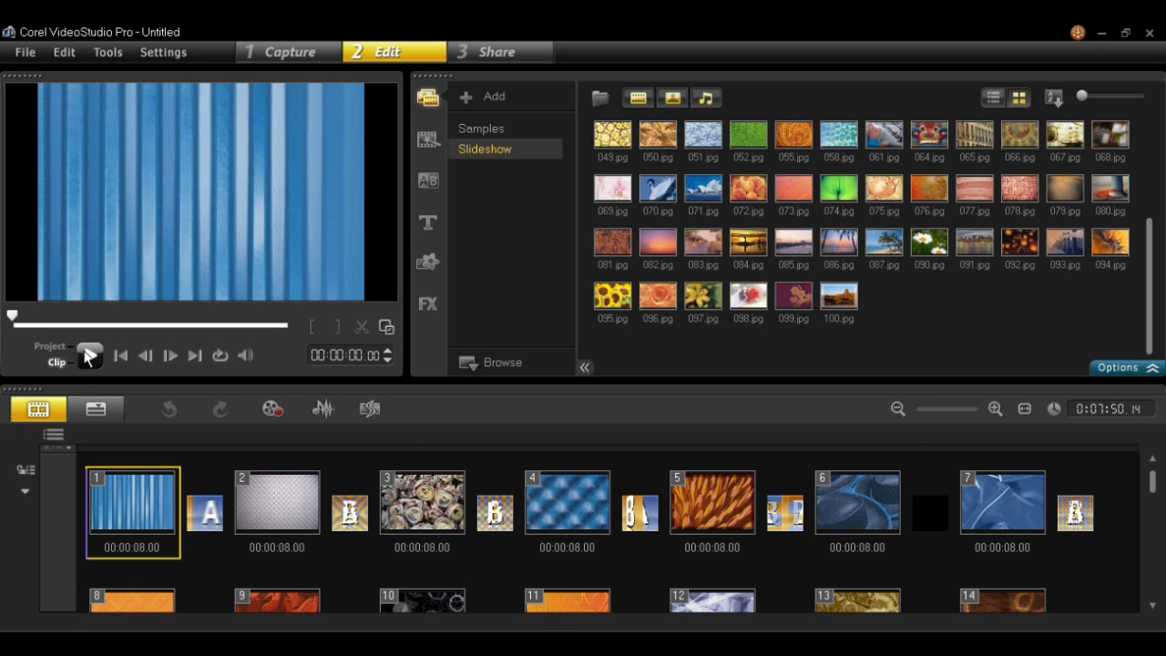
pyautogui.click(209, 512)
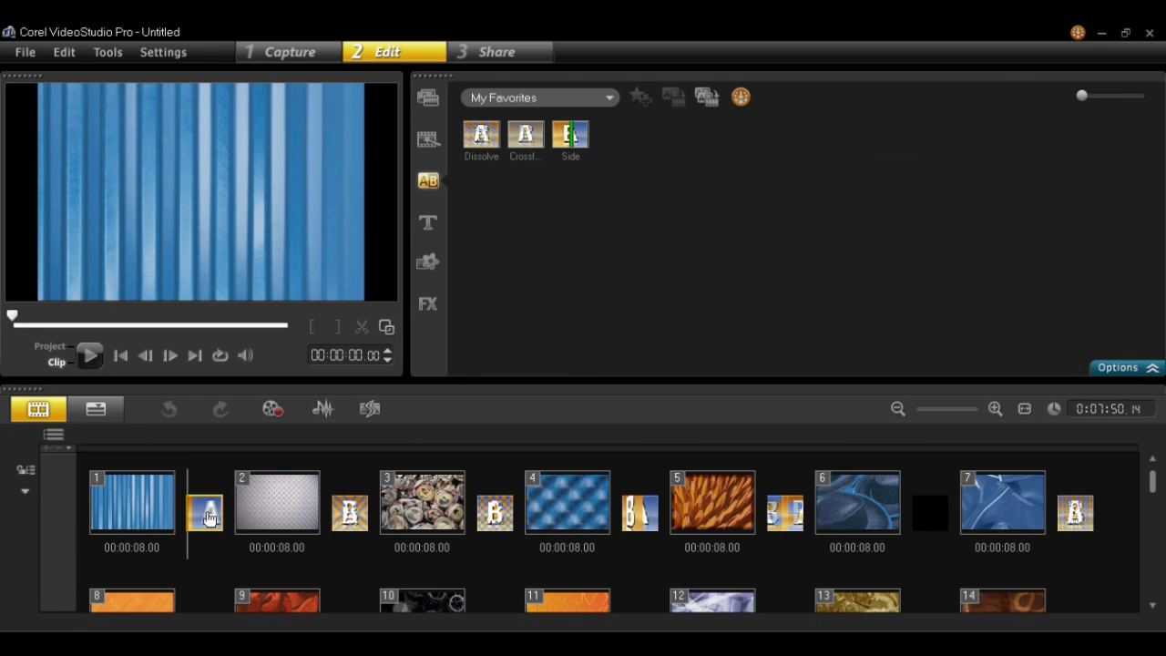
pyautogui.click(88, 357)
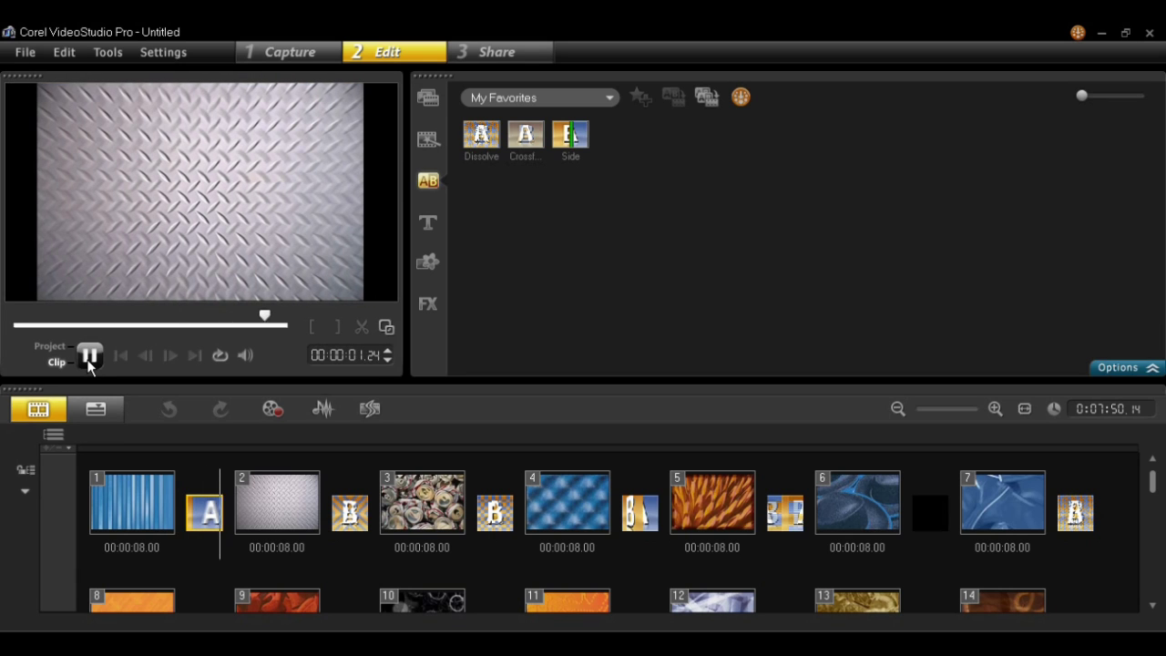
pyautogui.click(88, 410)
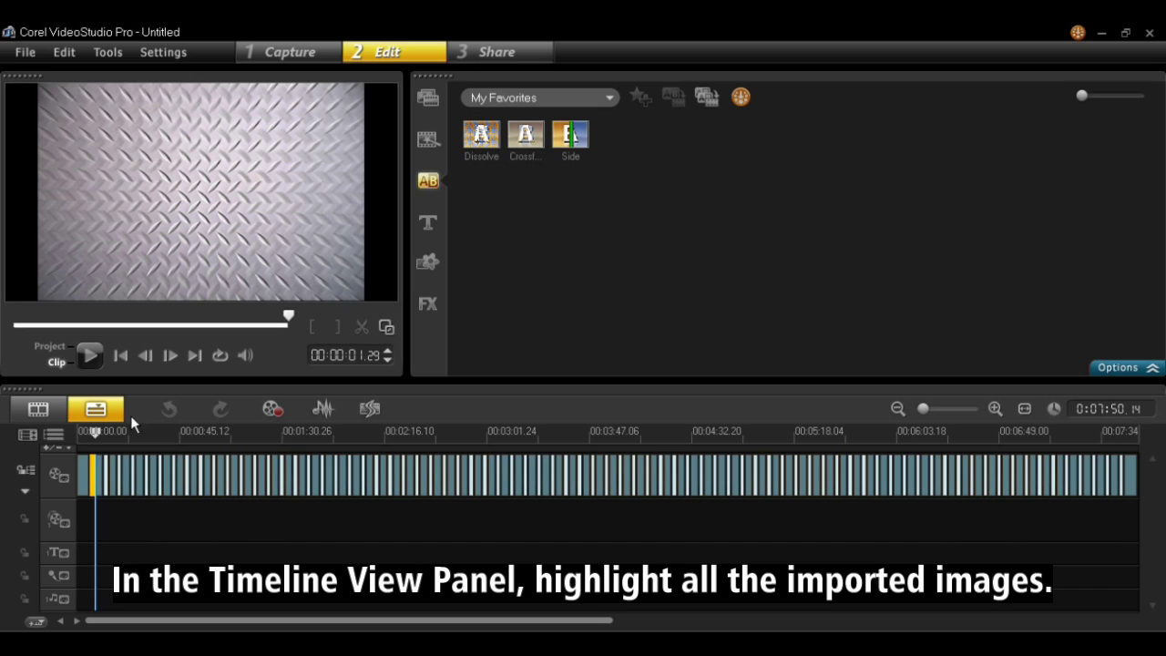
# Select all timeline clips with Ctrl+A and apply Auto Pan & Zoom to them.
pyautogui.click(80, 471)
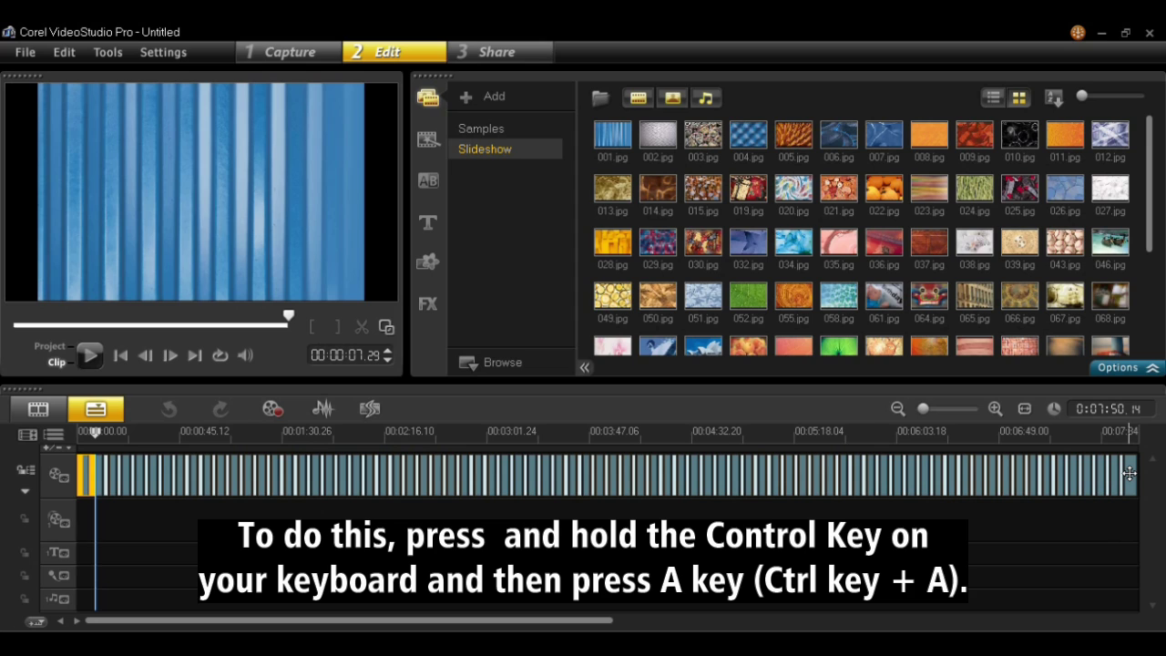
pyautogui.hotkey('ctrl', 'a')
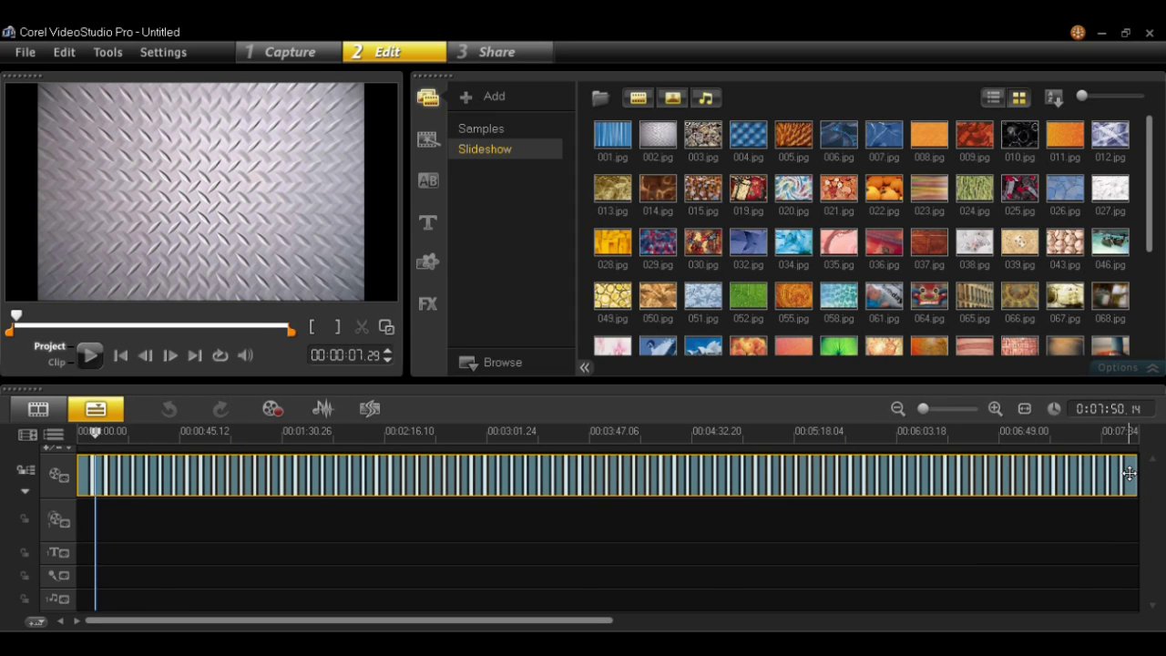
pyautogui.rightClick(1070, 480)
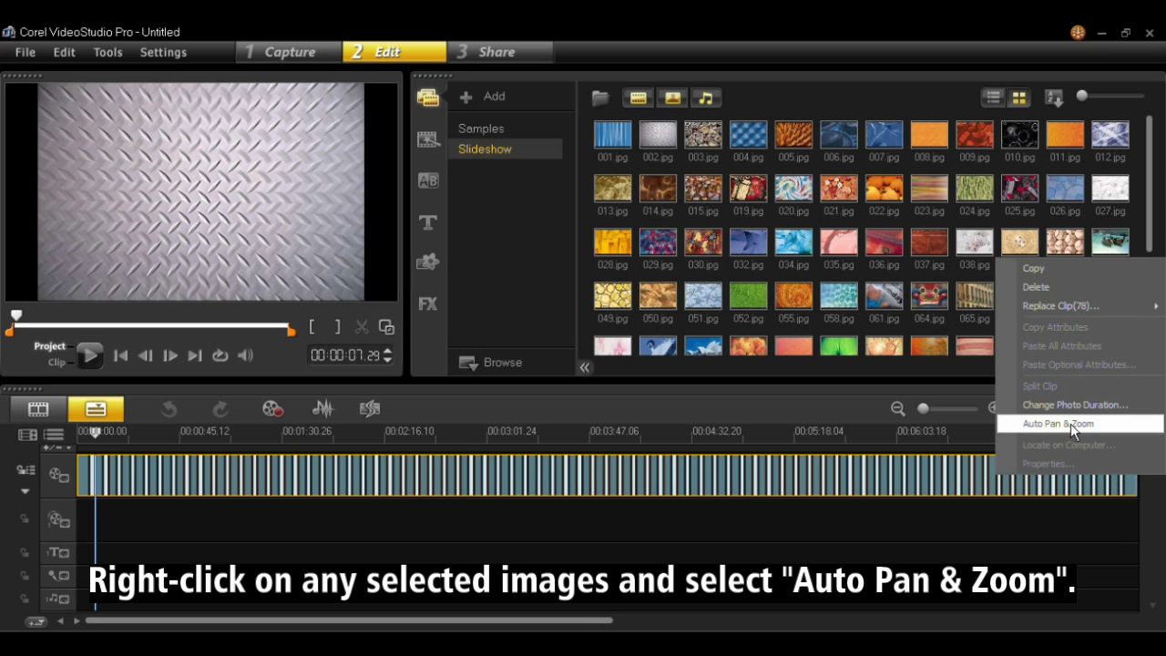
pyautogui.click(1073, 432)
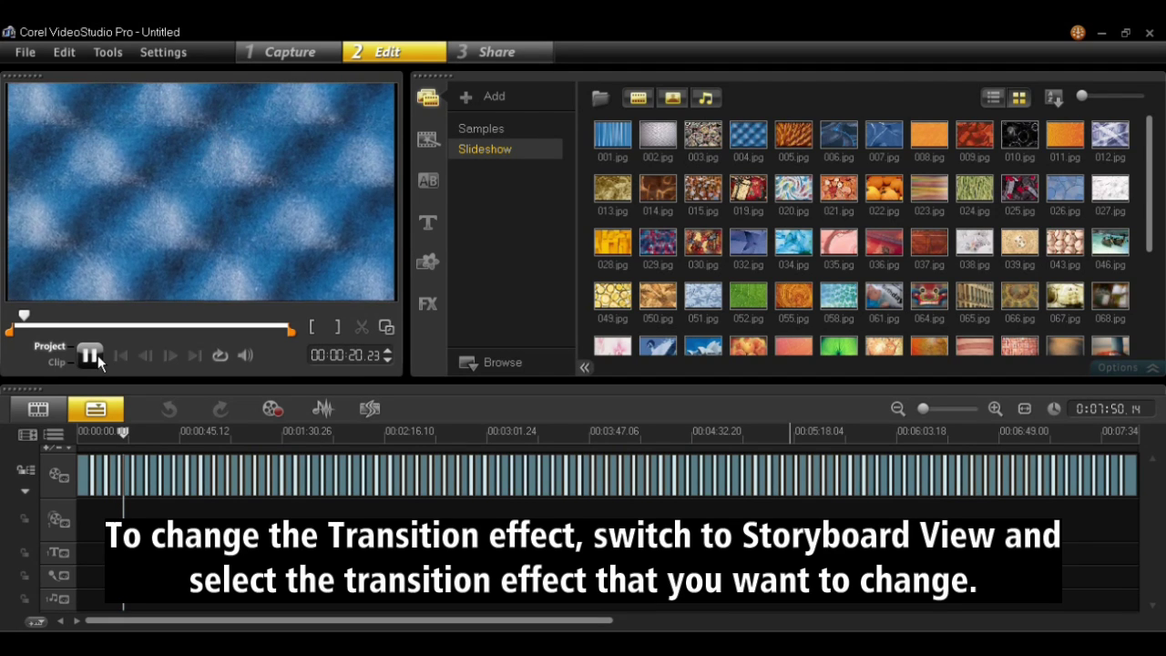
# Replace the first transition with the 3D Barn transition and preview it.
pyautogui.click(98, 355)
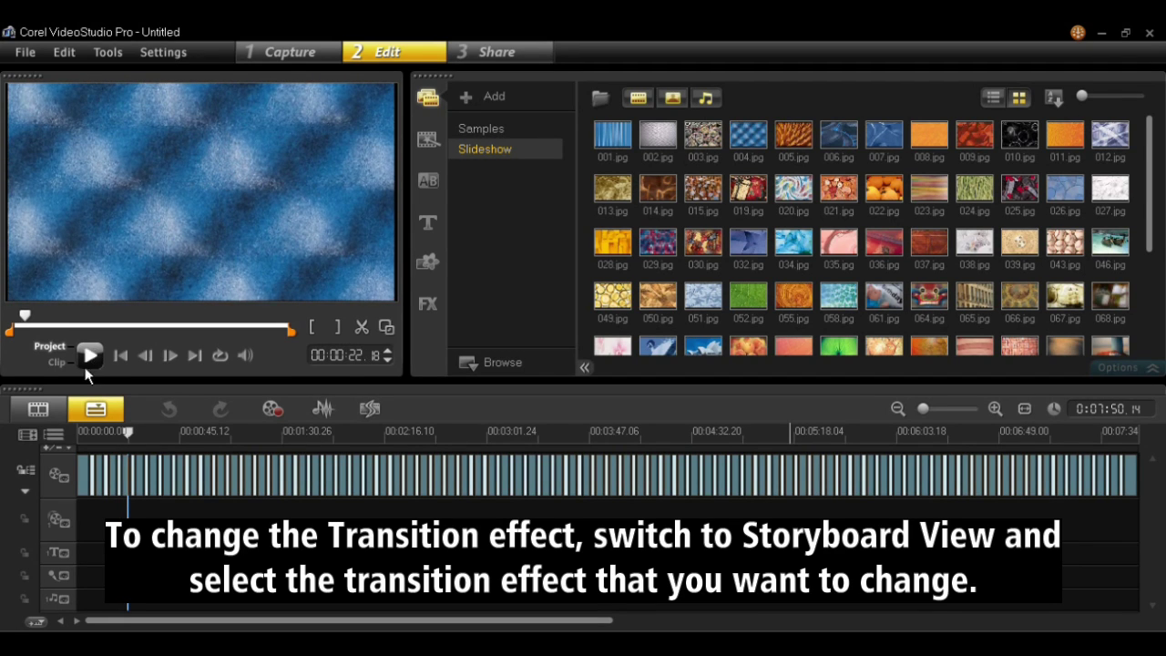
pyautogui.click(43, 409)
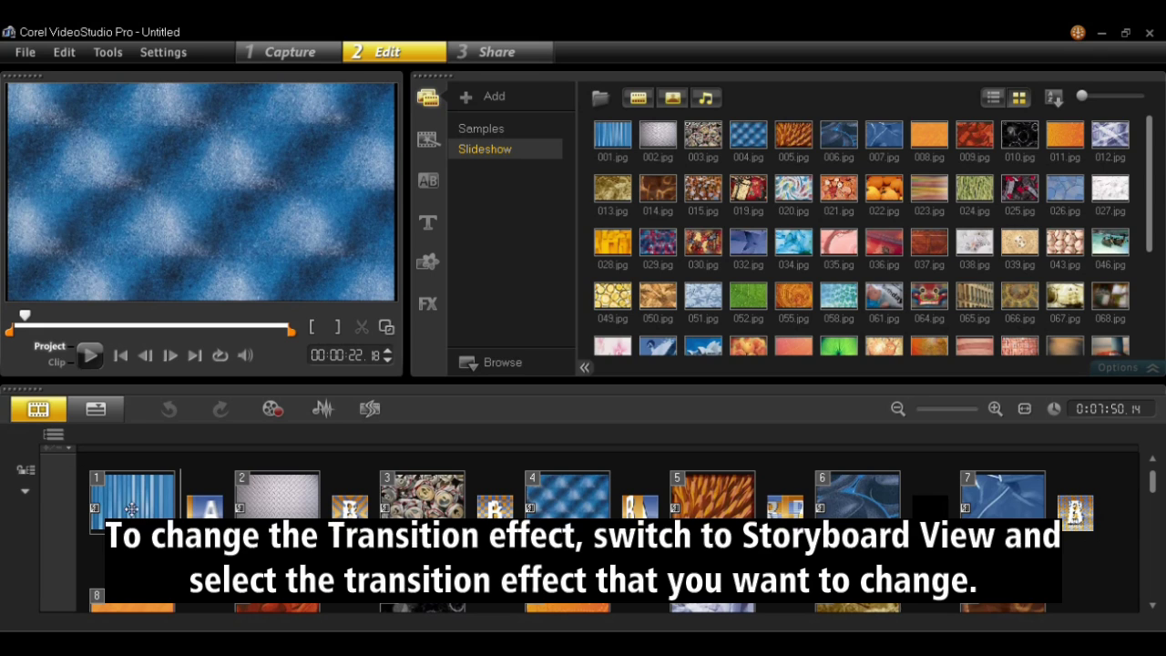
pyautogui.click(202, 512)
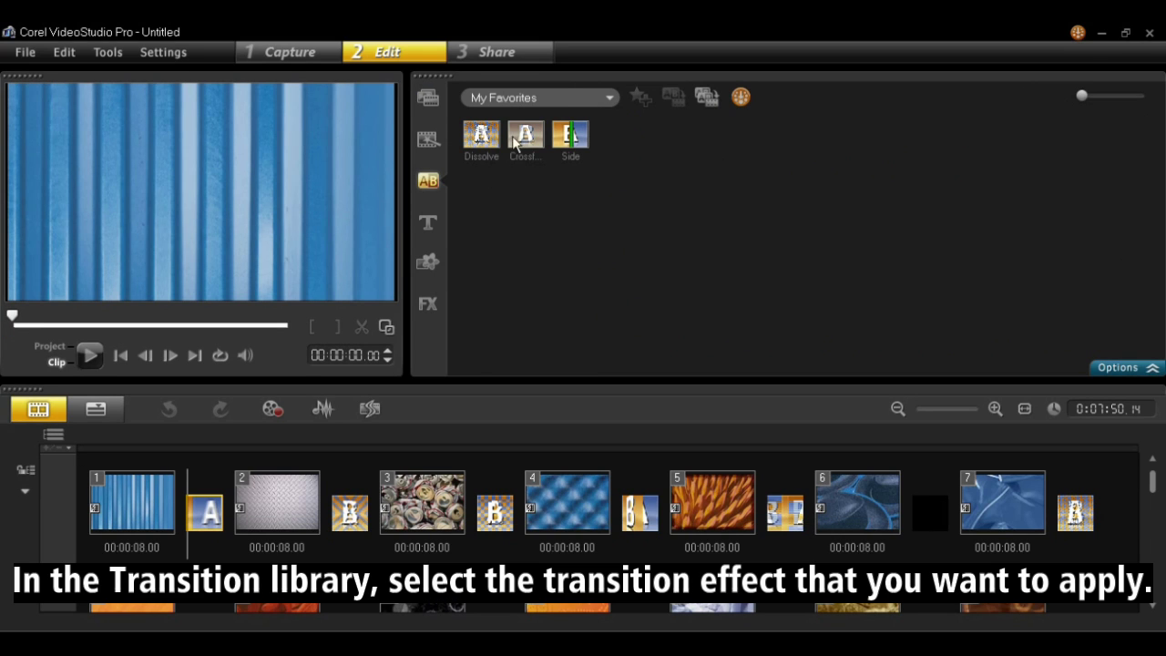
pyautogui.click(567, 94)
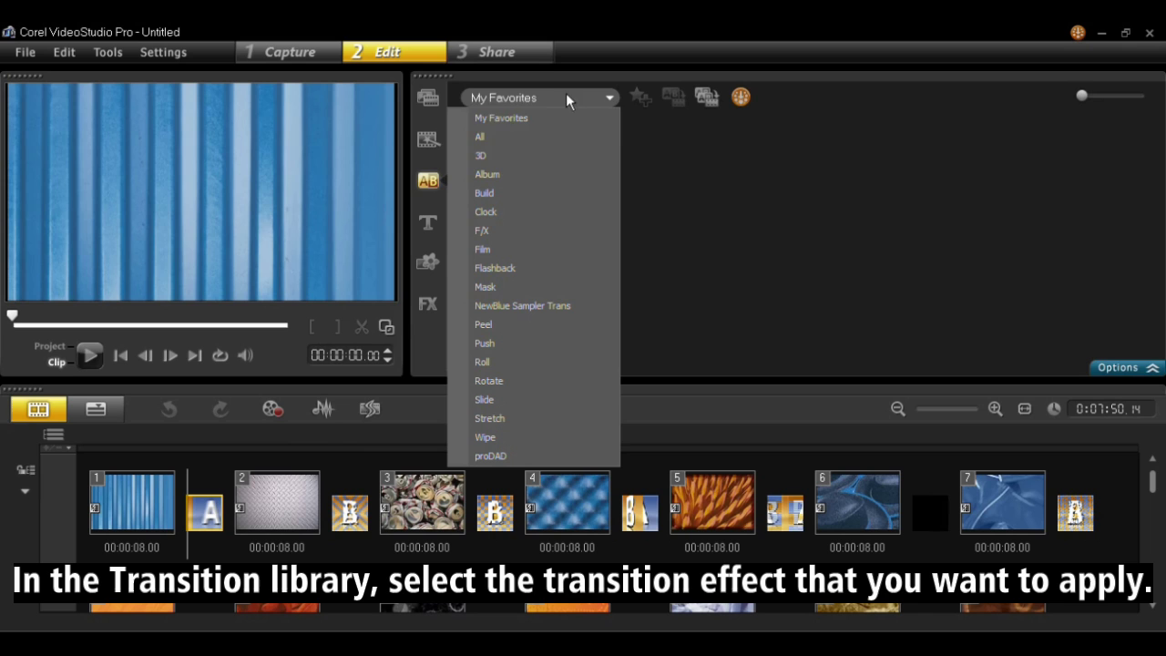
pyautogui.click(564, 156)
pyautogui.click(527, 135)
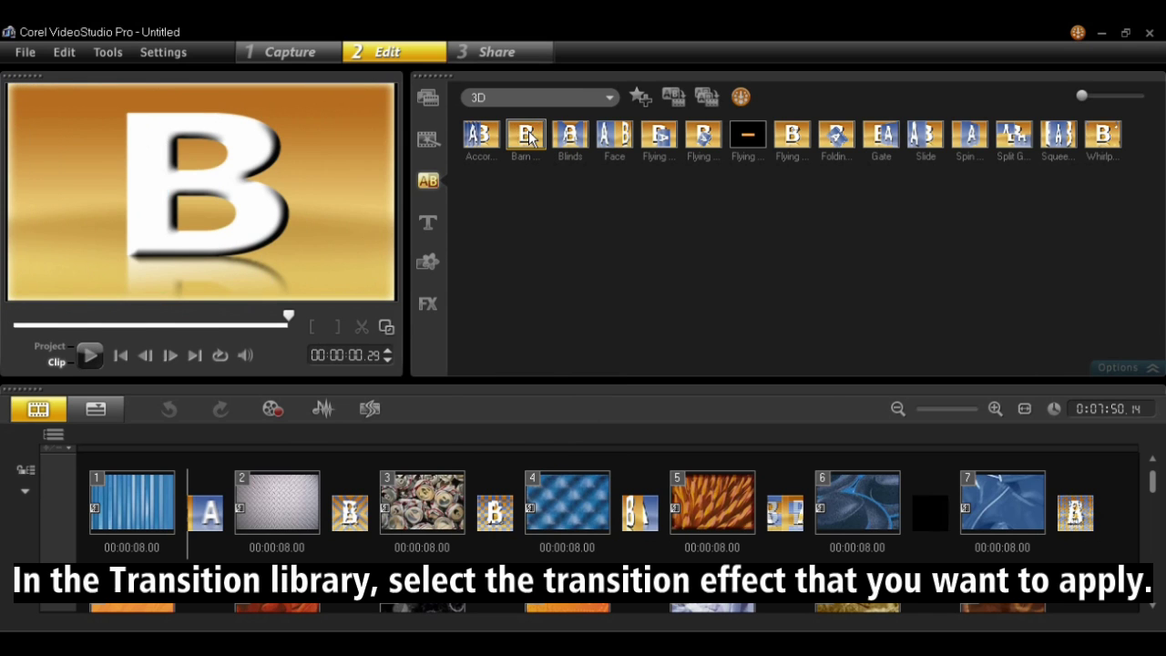
pyautogui.moveTo(529, 135); pyautogui.dragTo(205, 502)
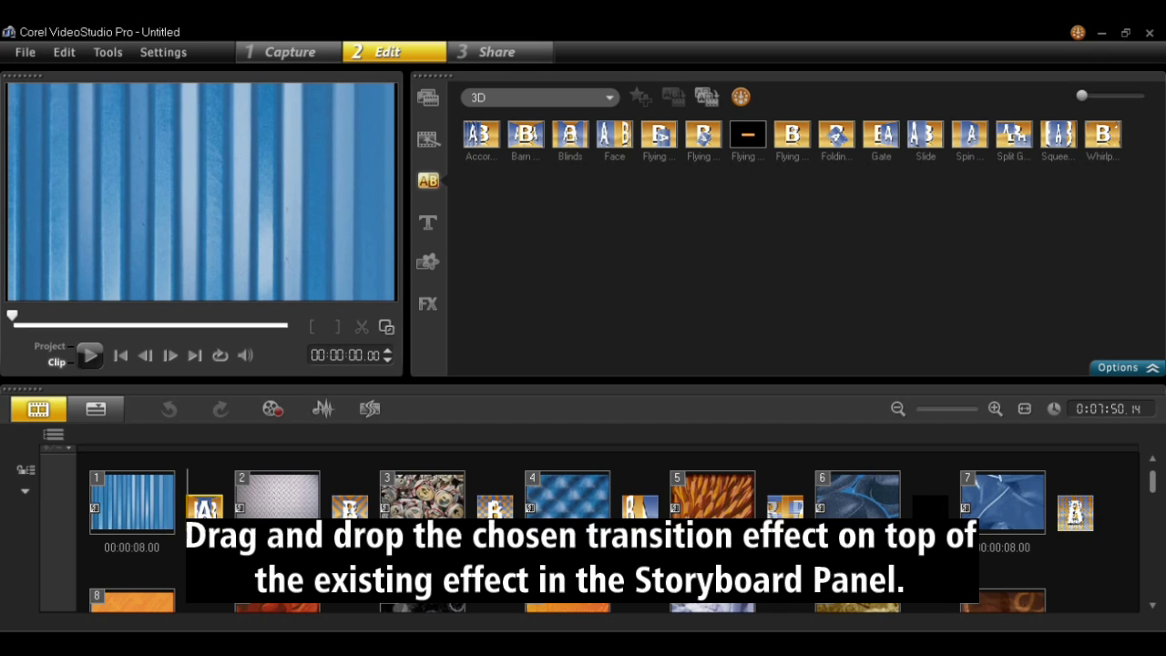
pyautogui.click(89, 356)
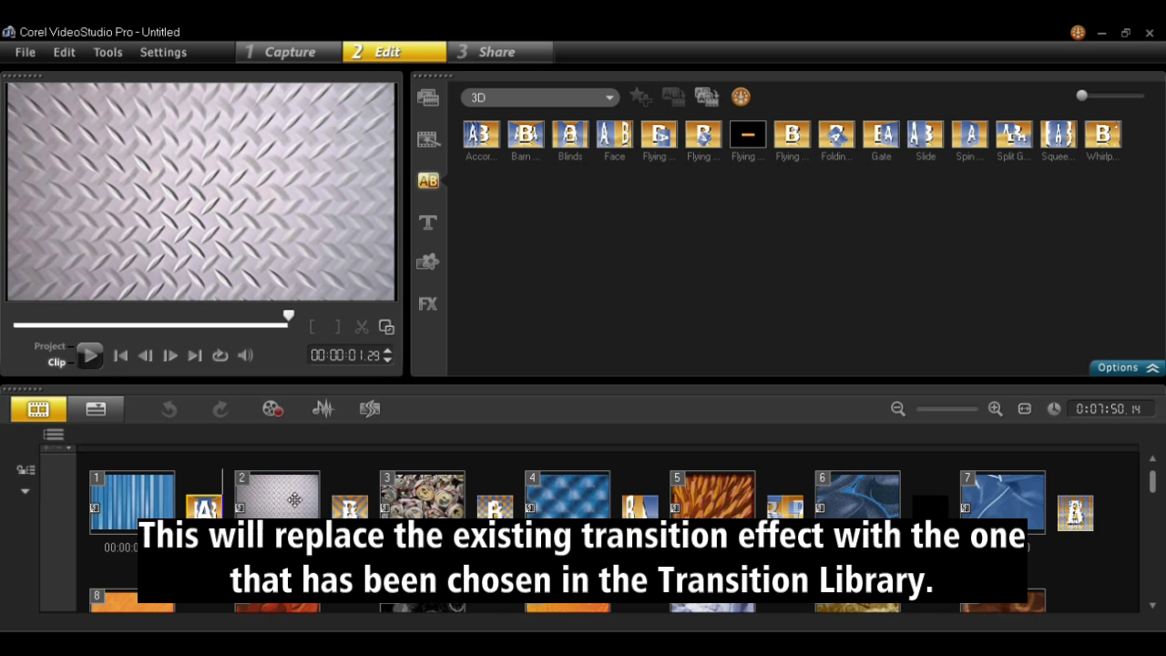
# Open the Options panel for the second photo clip.
pyautogui.click(294, 499)
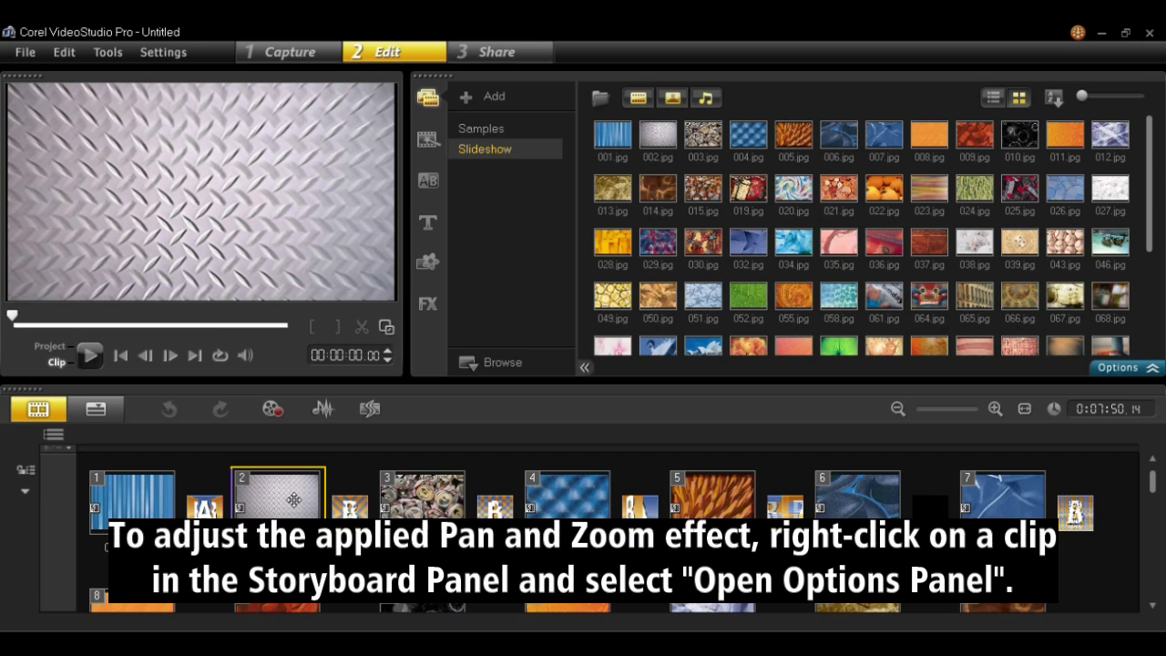
pyautogui.rightClick(294, 500)
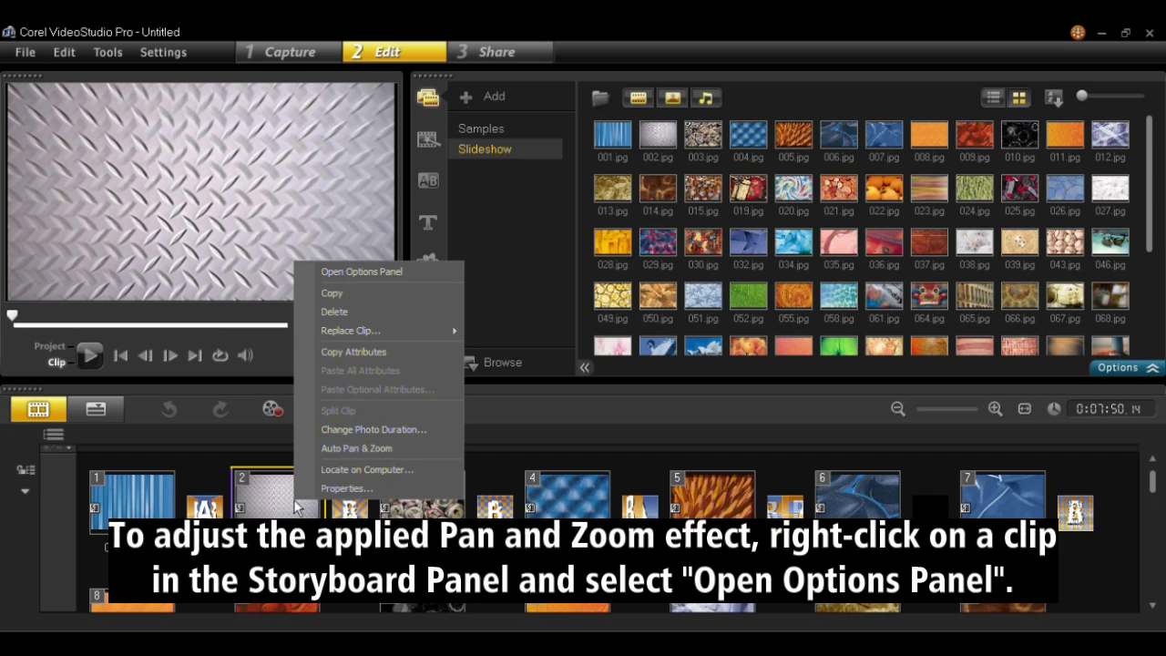
pyautogui.click(409, 275)
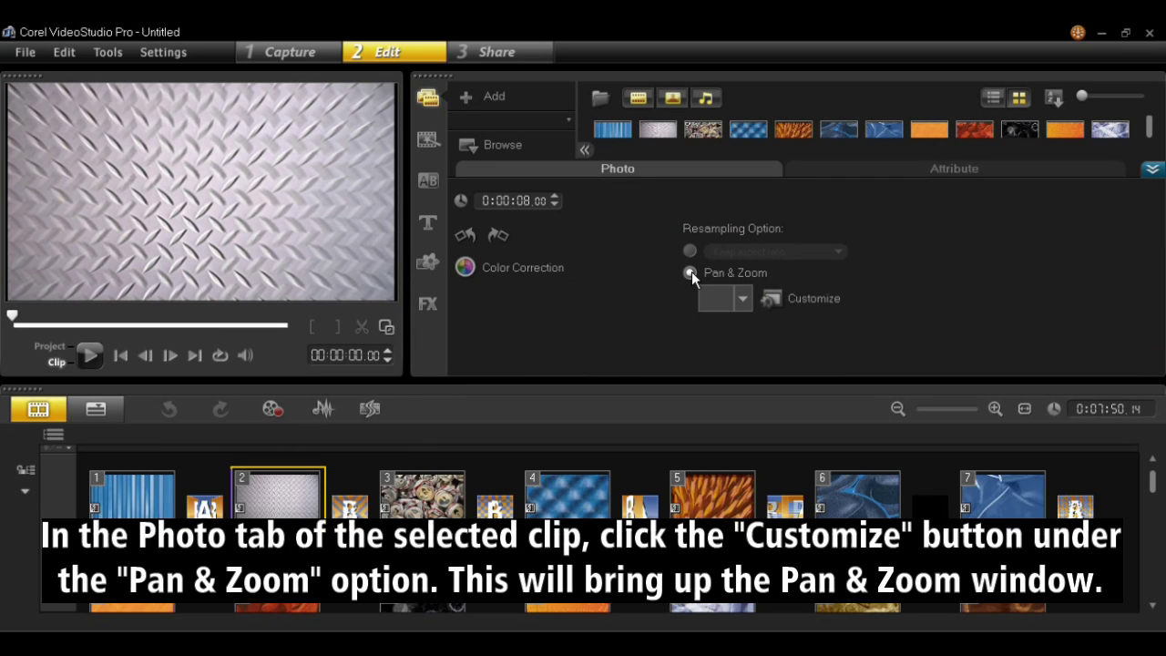
# Preview clip 2's custom Pan & Zoom motion twice and accept it with OK.
pyautogui.click(839, 299)
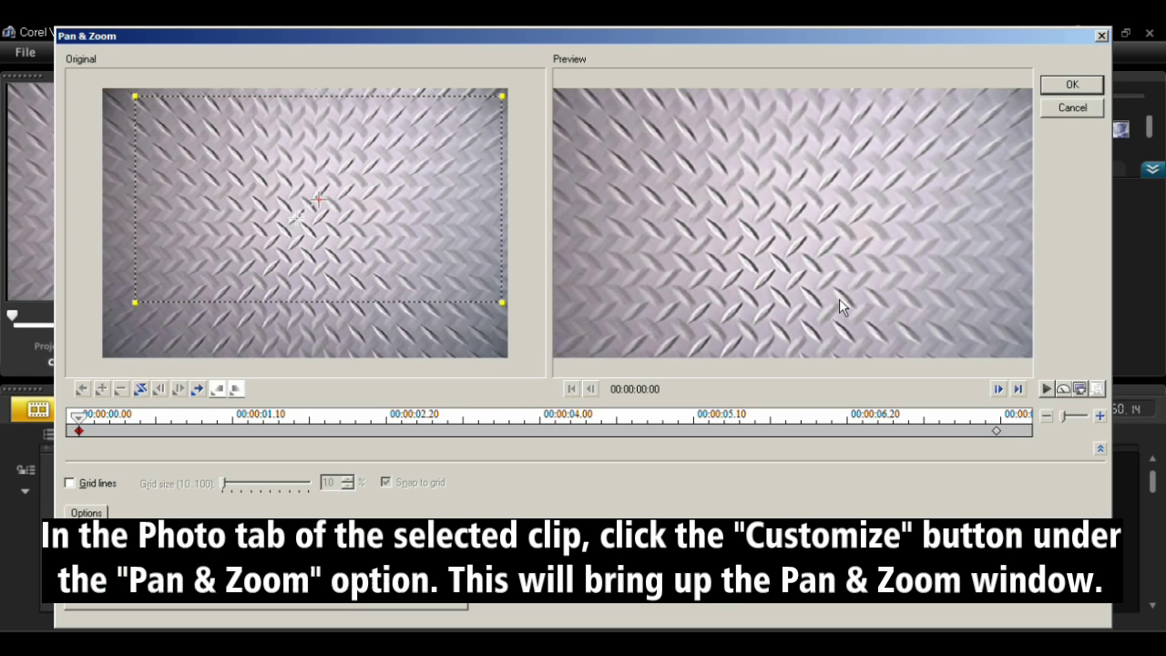
pyautogui.click(1046, 389)
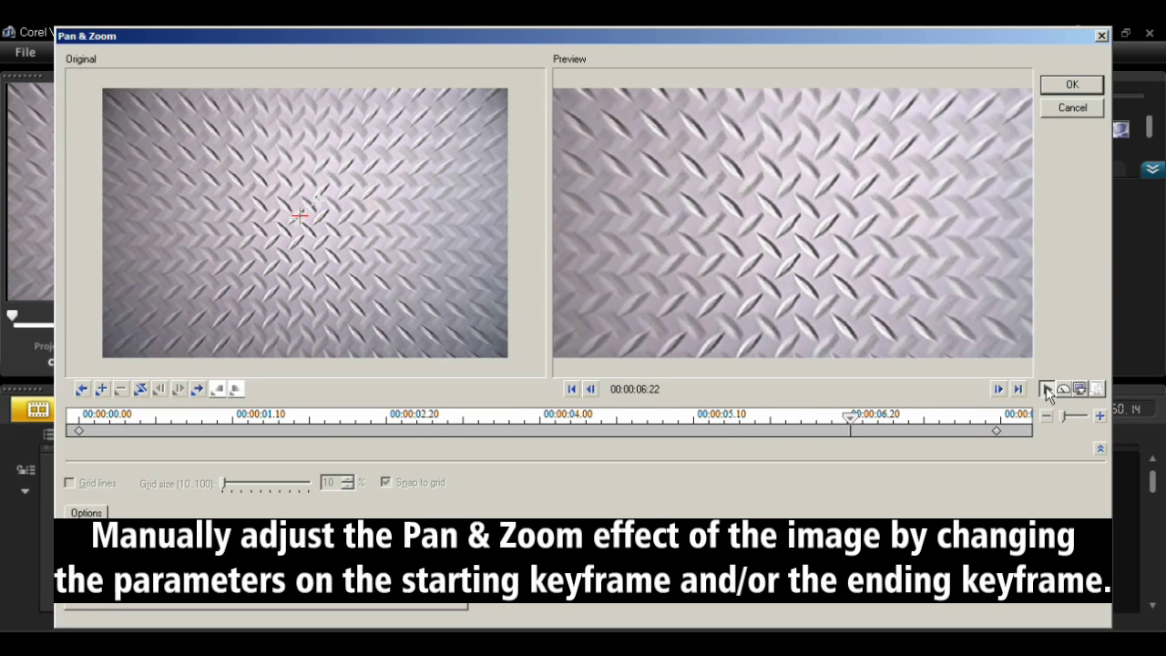
pyautogui.click(1045, 390)
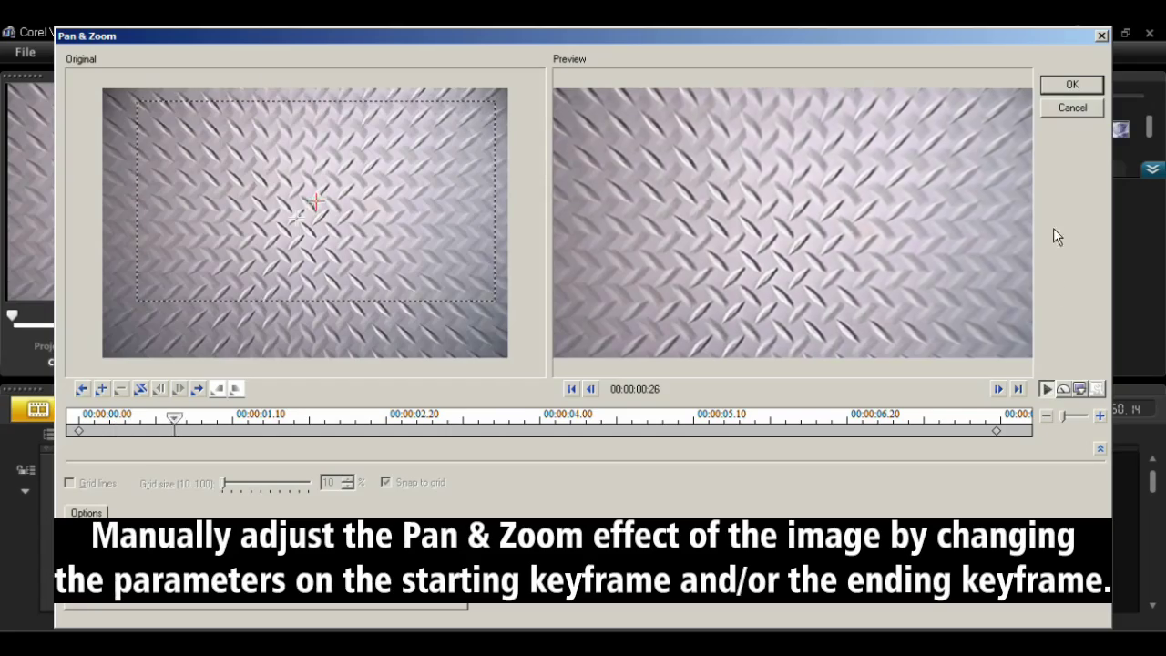
pyautogui.click(1065, 86)
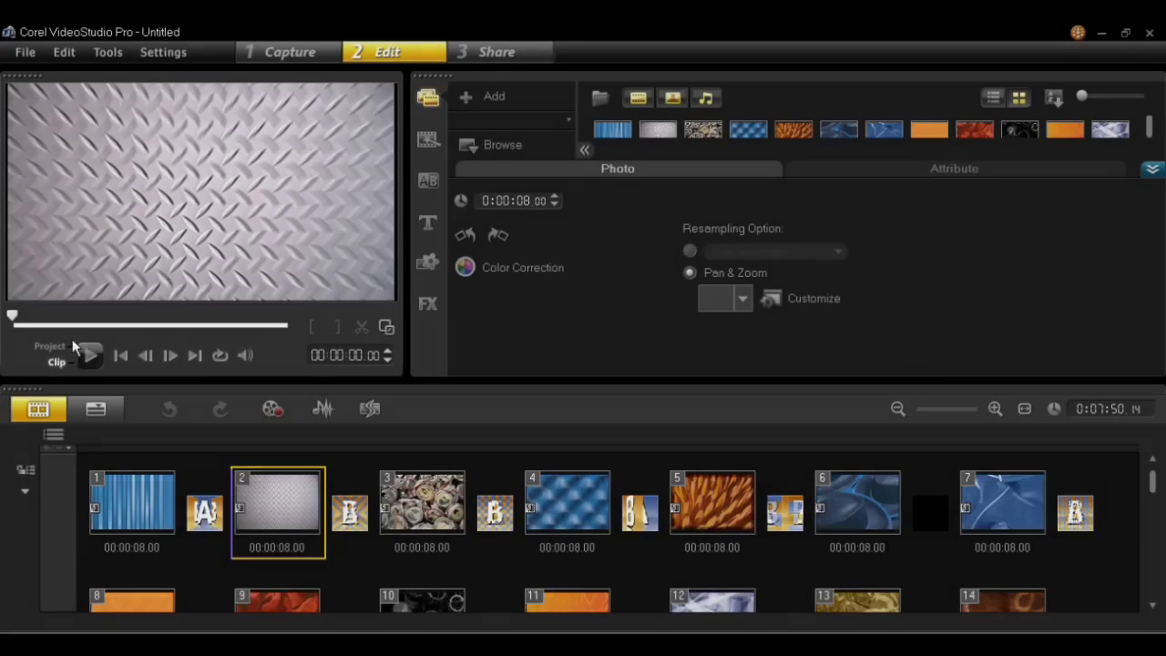
# Switch the preview to Project mode and play the full slideshow from the start.
pyautogui.click(59, 349)
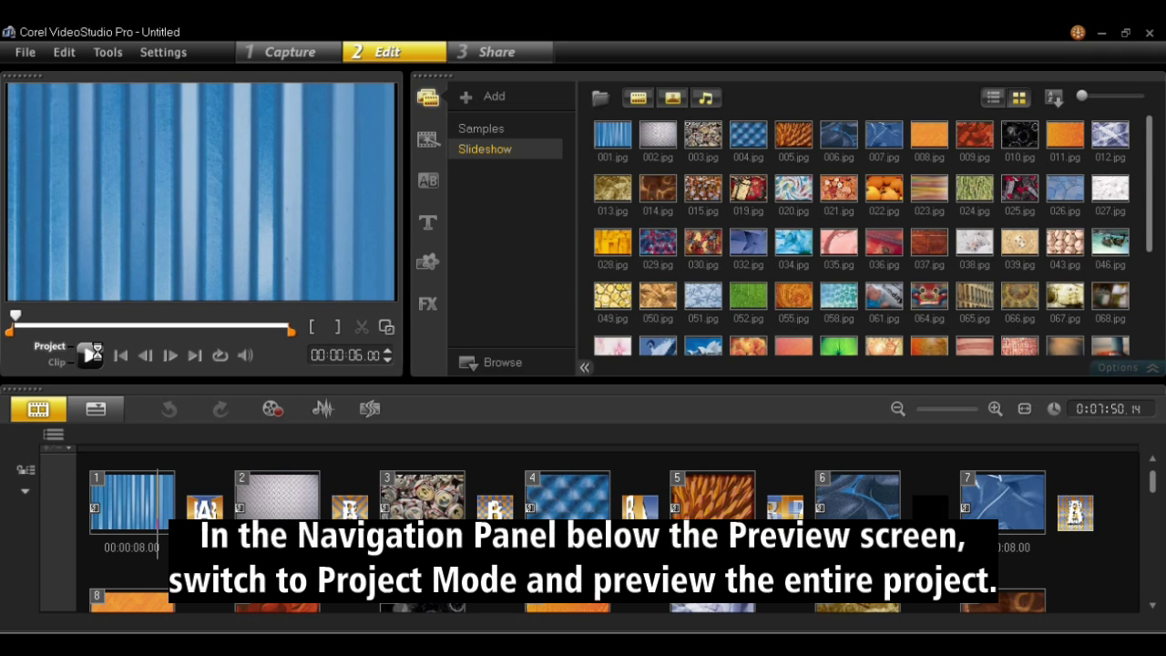
pyautogui.click(91, 356)
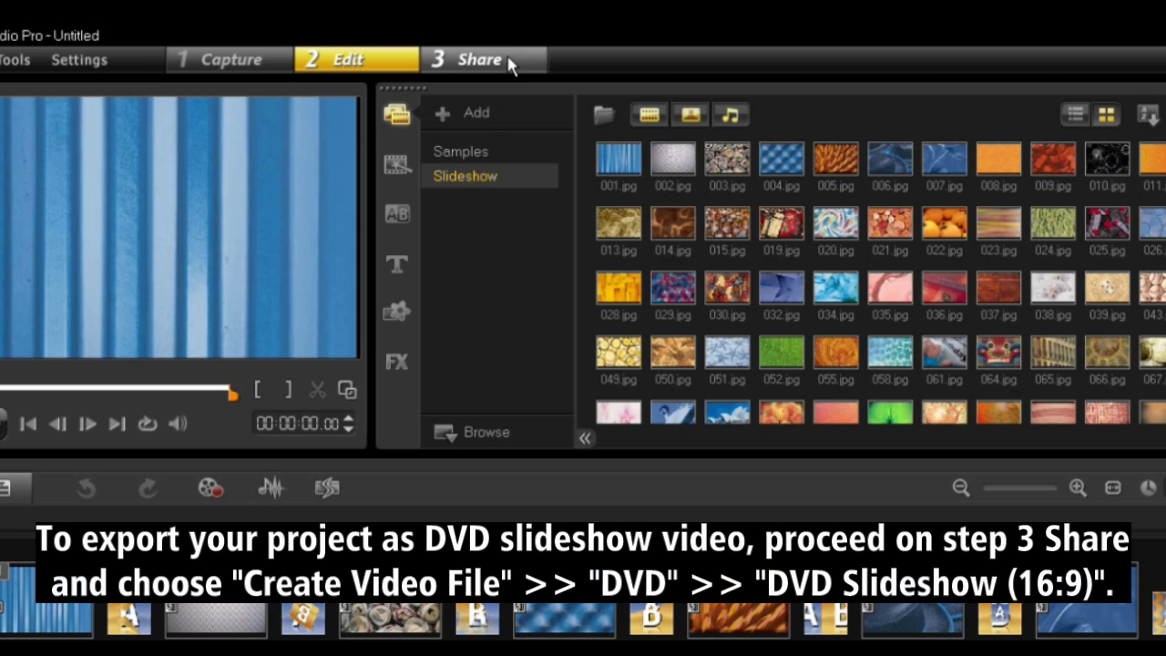
# From the Share stage, choose Create Video File > DVD > DVD Slideshow (16:9) output.
pyautogui.click(506, 61)
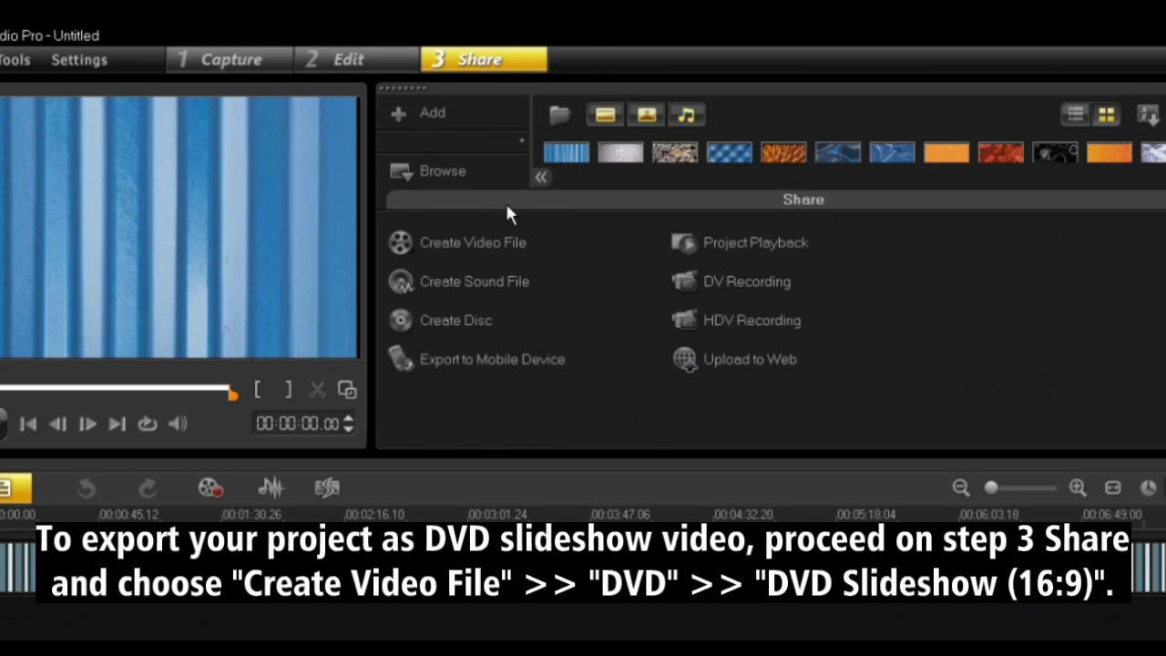
pyautogui.click(509, 248)
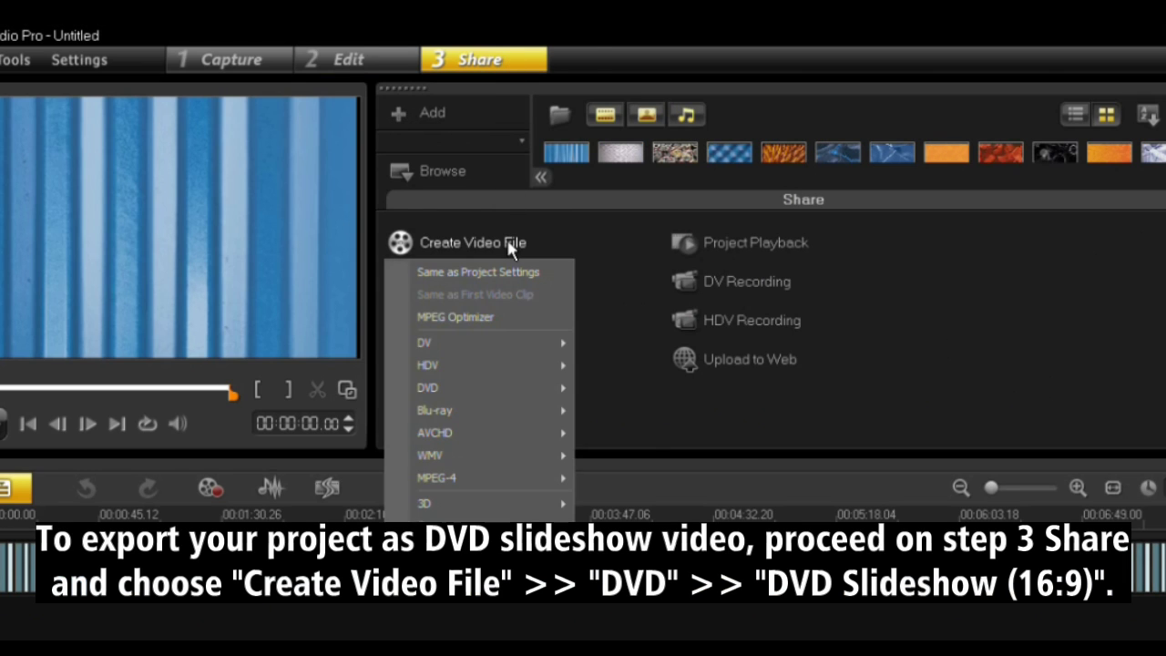
pyautogui.moveTo(533, 393)
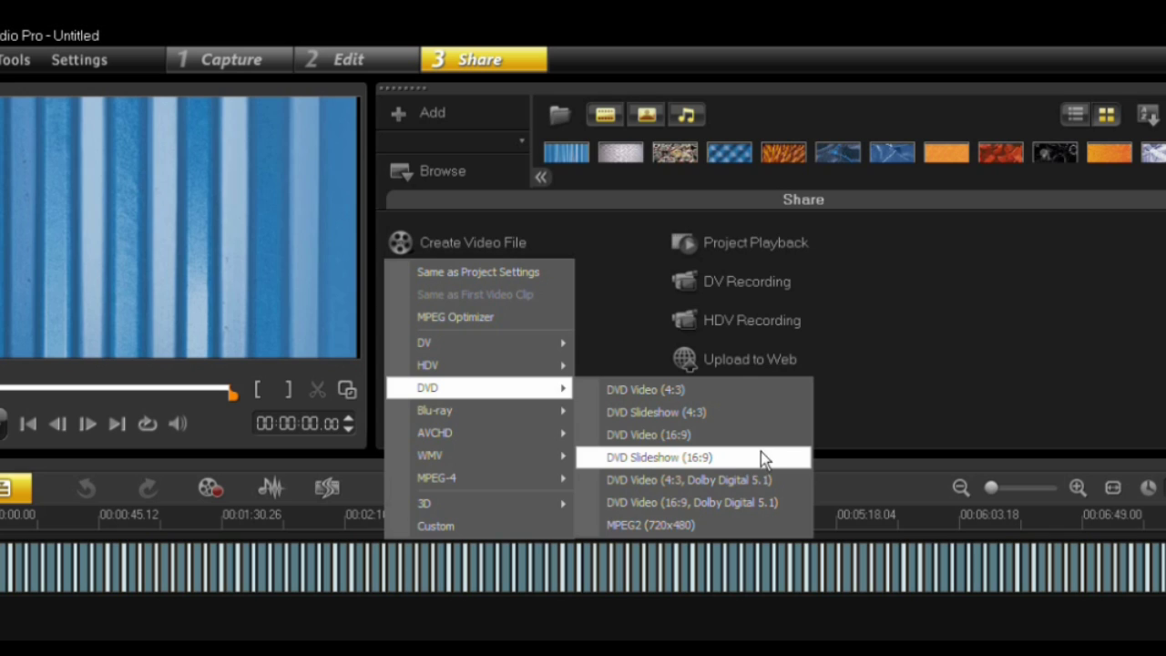
pyautogui.click(704, 458)
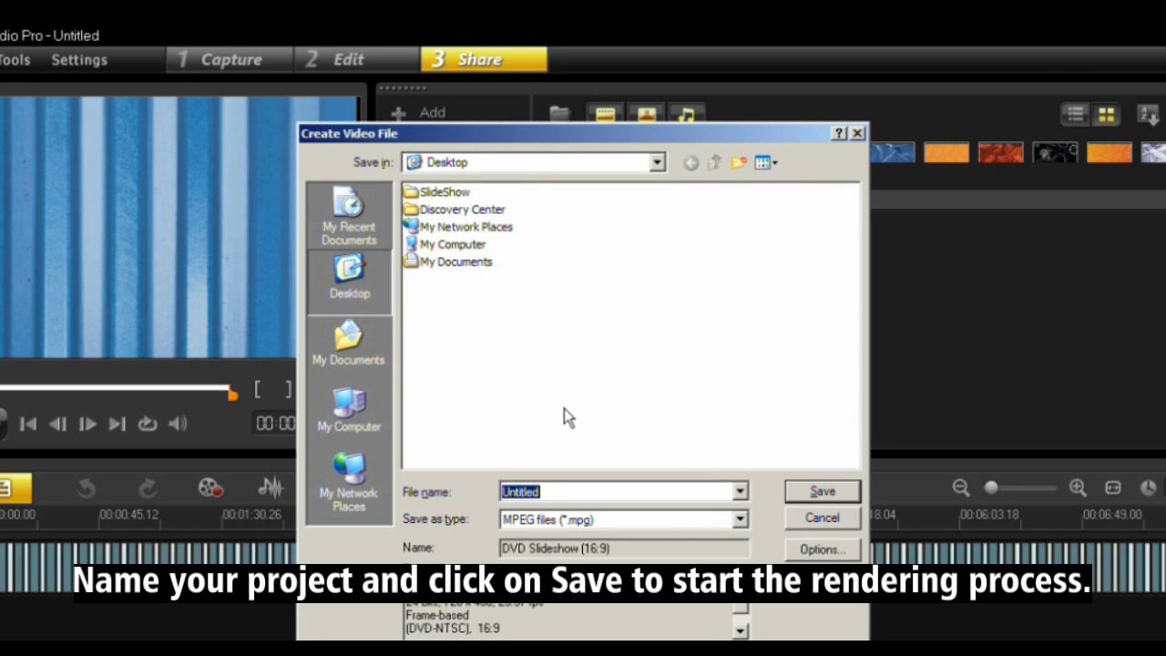
# Enter 'my slideshow' as the MPEG file name, saving to the Desktop.
pyautogui.write('my slideshow')
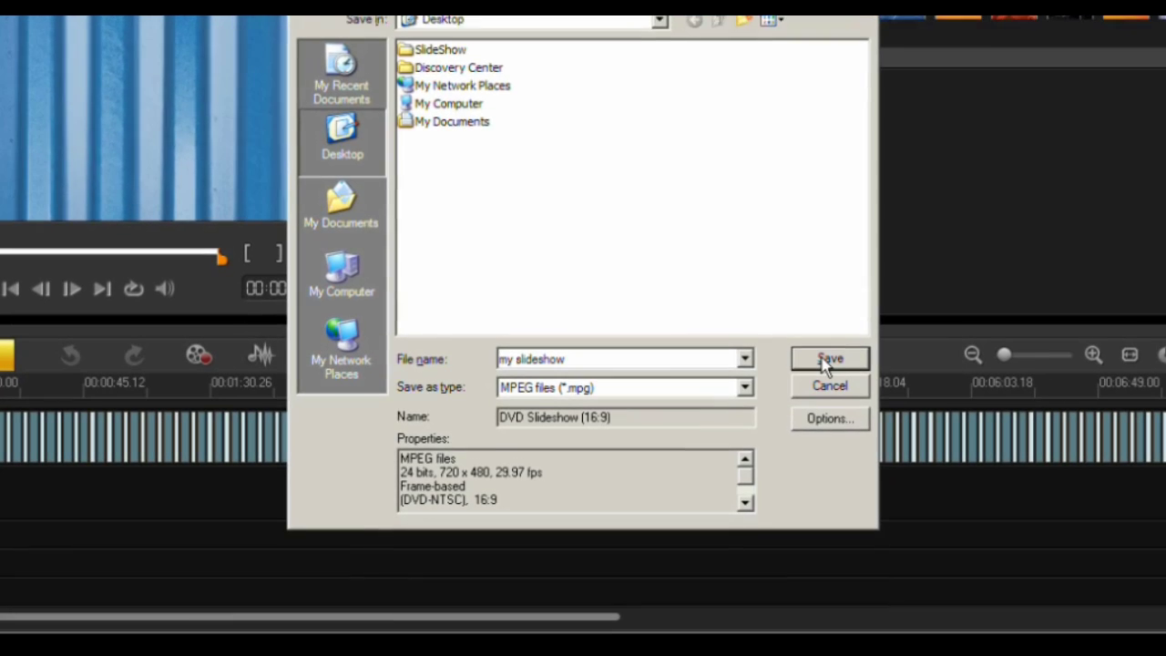
# Save 'my slideshow' to start rendering the MPEG file.
pyautogui.click(828, 360)
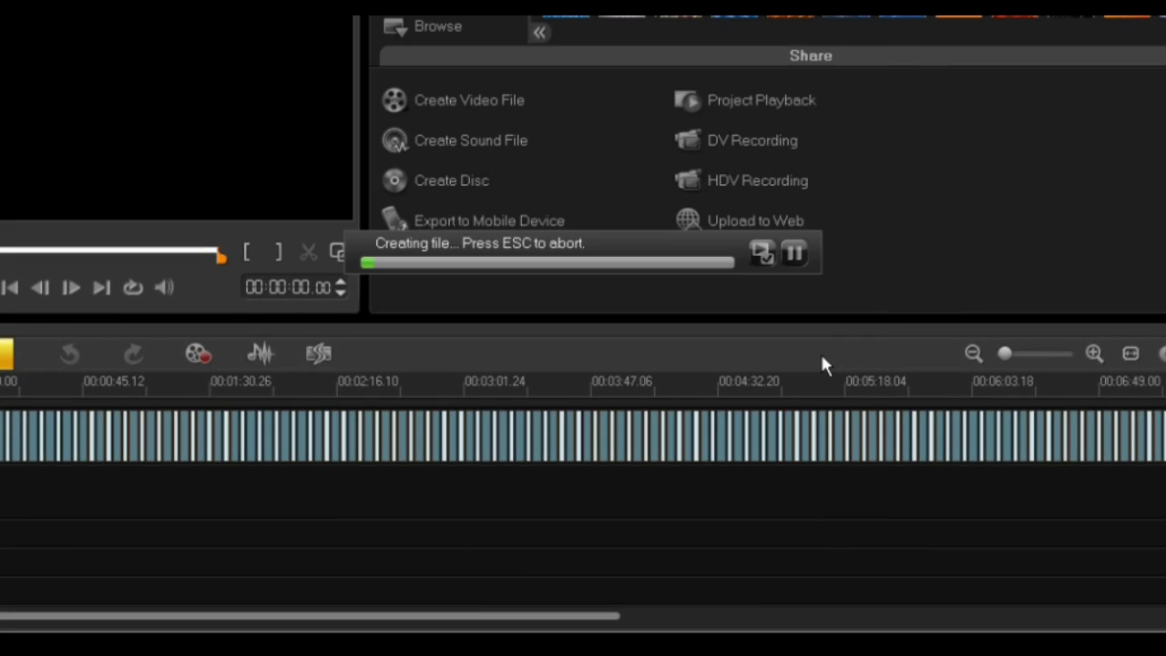